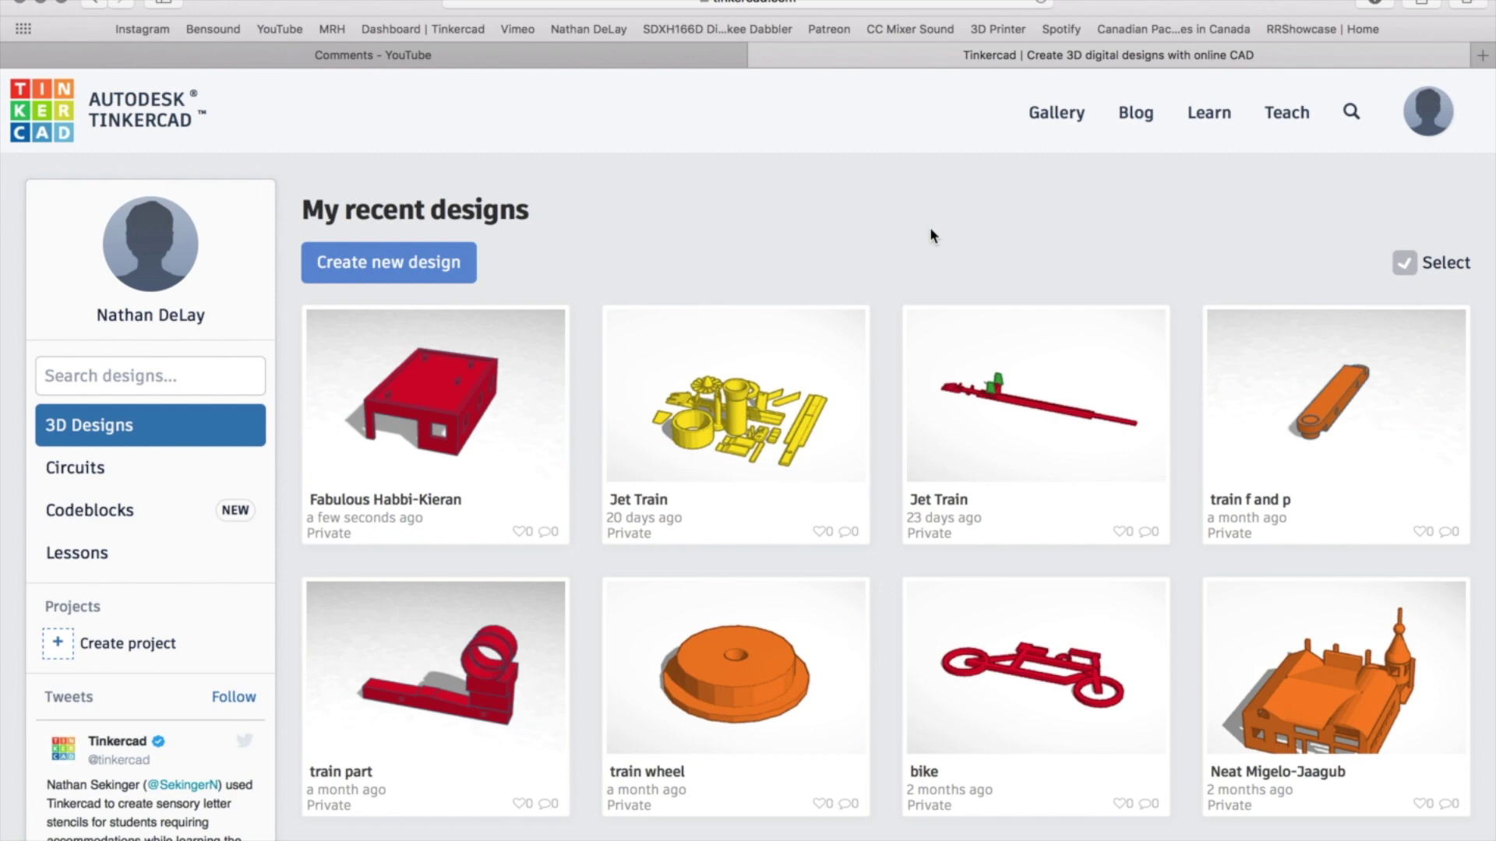
# Step: Start a new design and place a 20×20×20 red box at the workplane centre
pyautogui.click(462, 260)
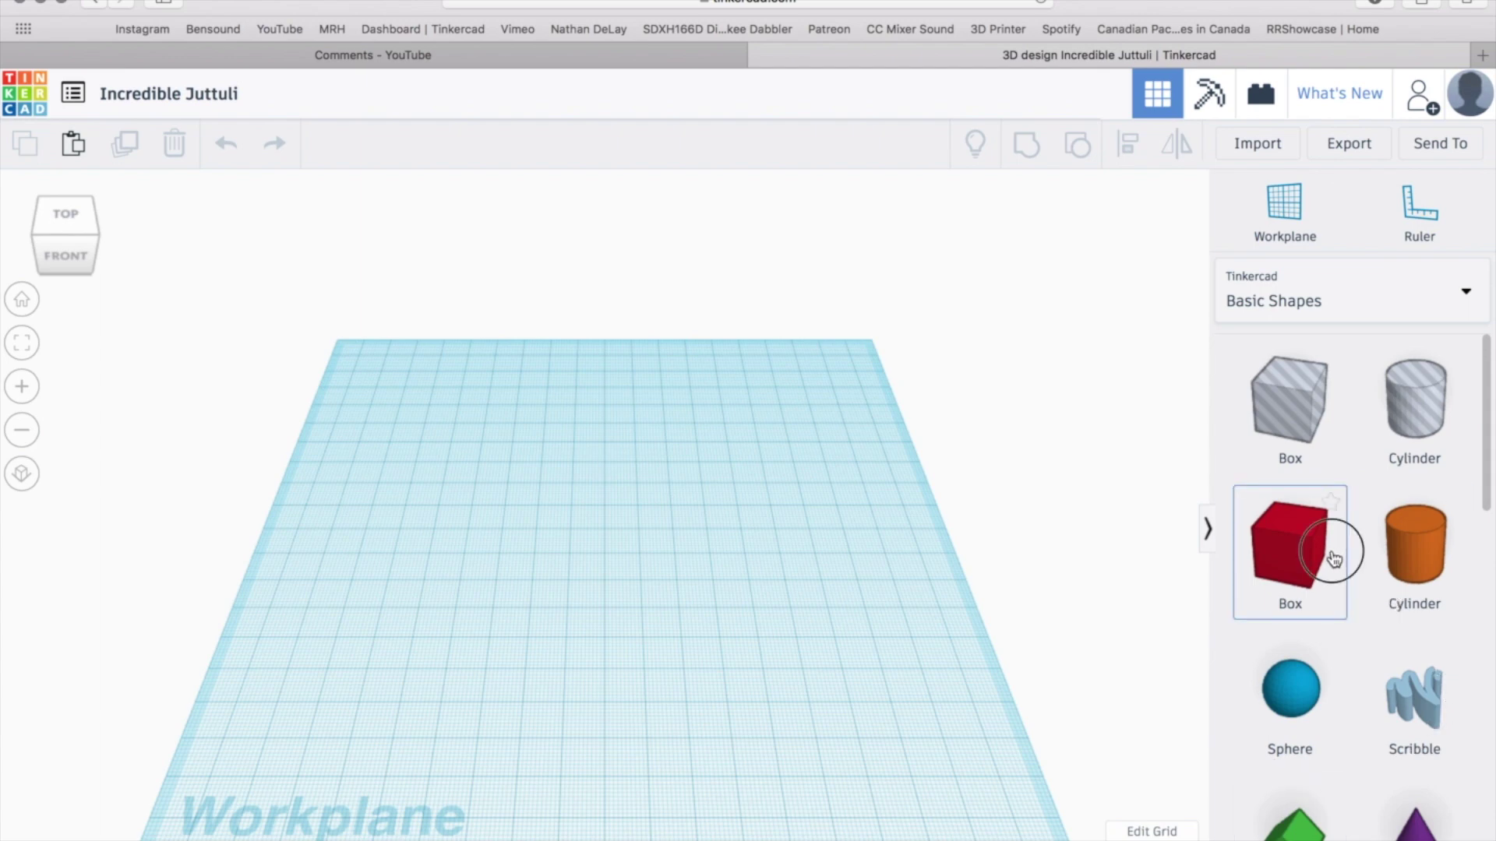
pyautogui.moveTo(1333, 561)
pyautogui.mouseDown()
pyautogui.moveTo(676, 544)
pyautogui.moveTo(606, 587)
pyautogui.mouseUp()
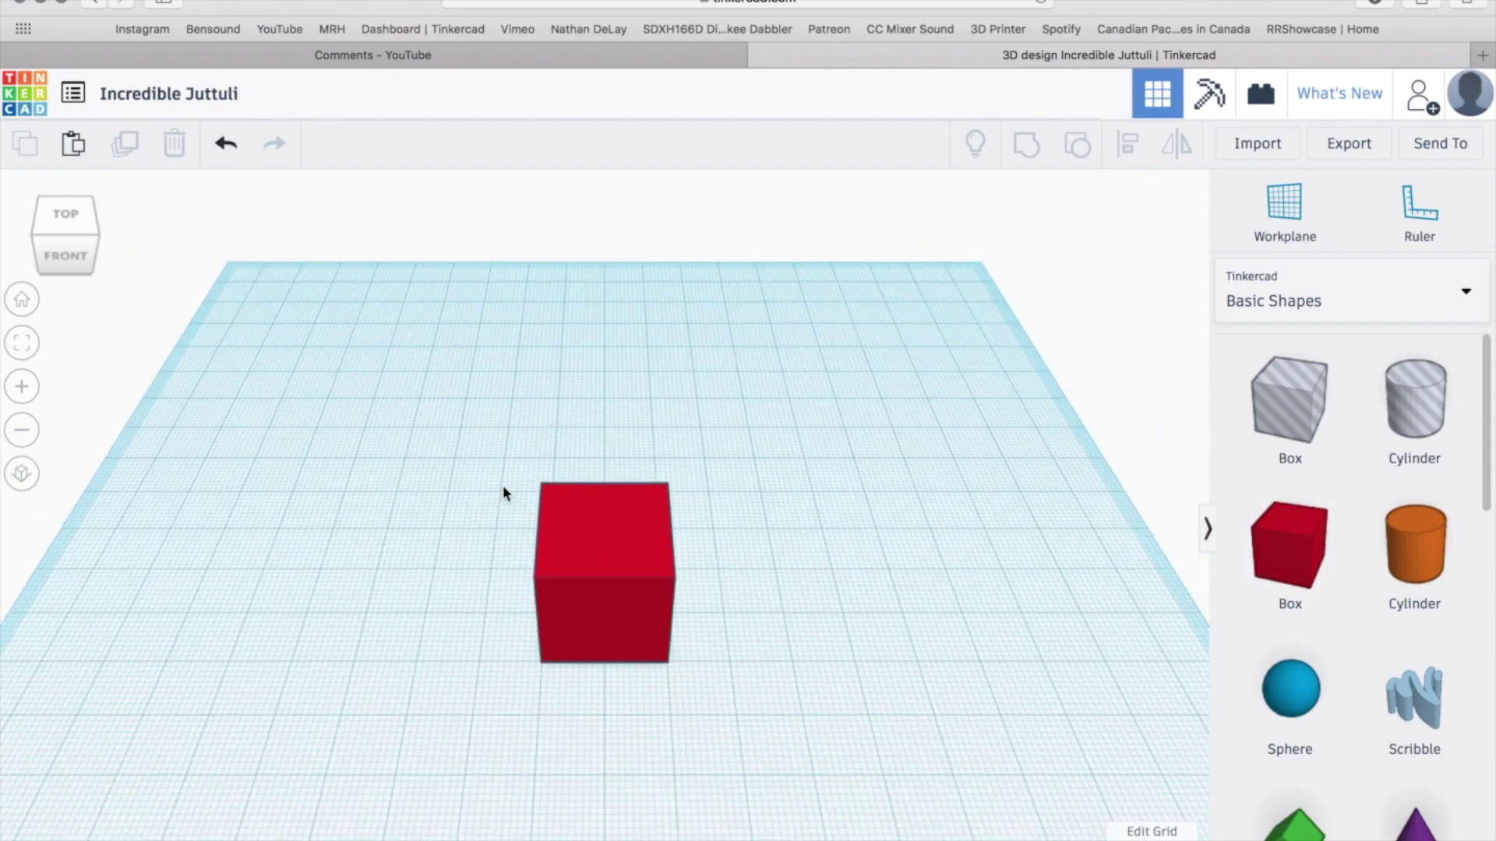
pyautogui.scroll(1, 503, 491)
pyautogui.scroll(2, 503, 491)
pyautogui.scroll(2, 504, 493)
pyautogui.scroll(-2, 505, 493)
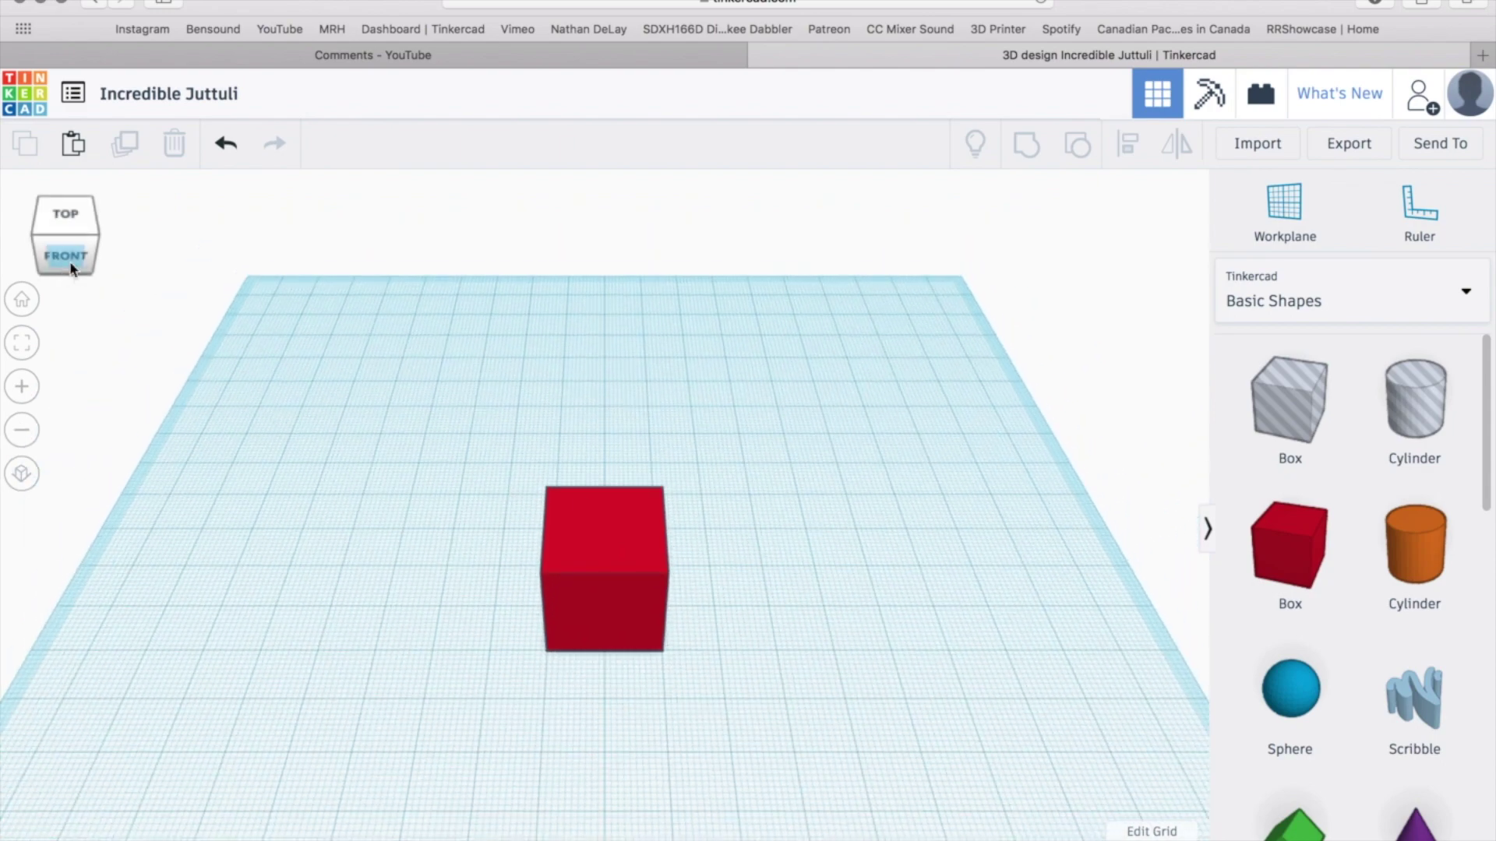
pyautogui.moveTo(70, 269); pyautogui.dragTo(116, 264)
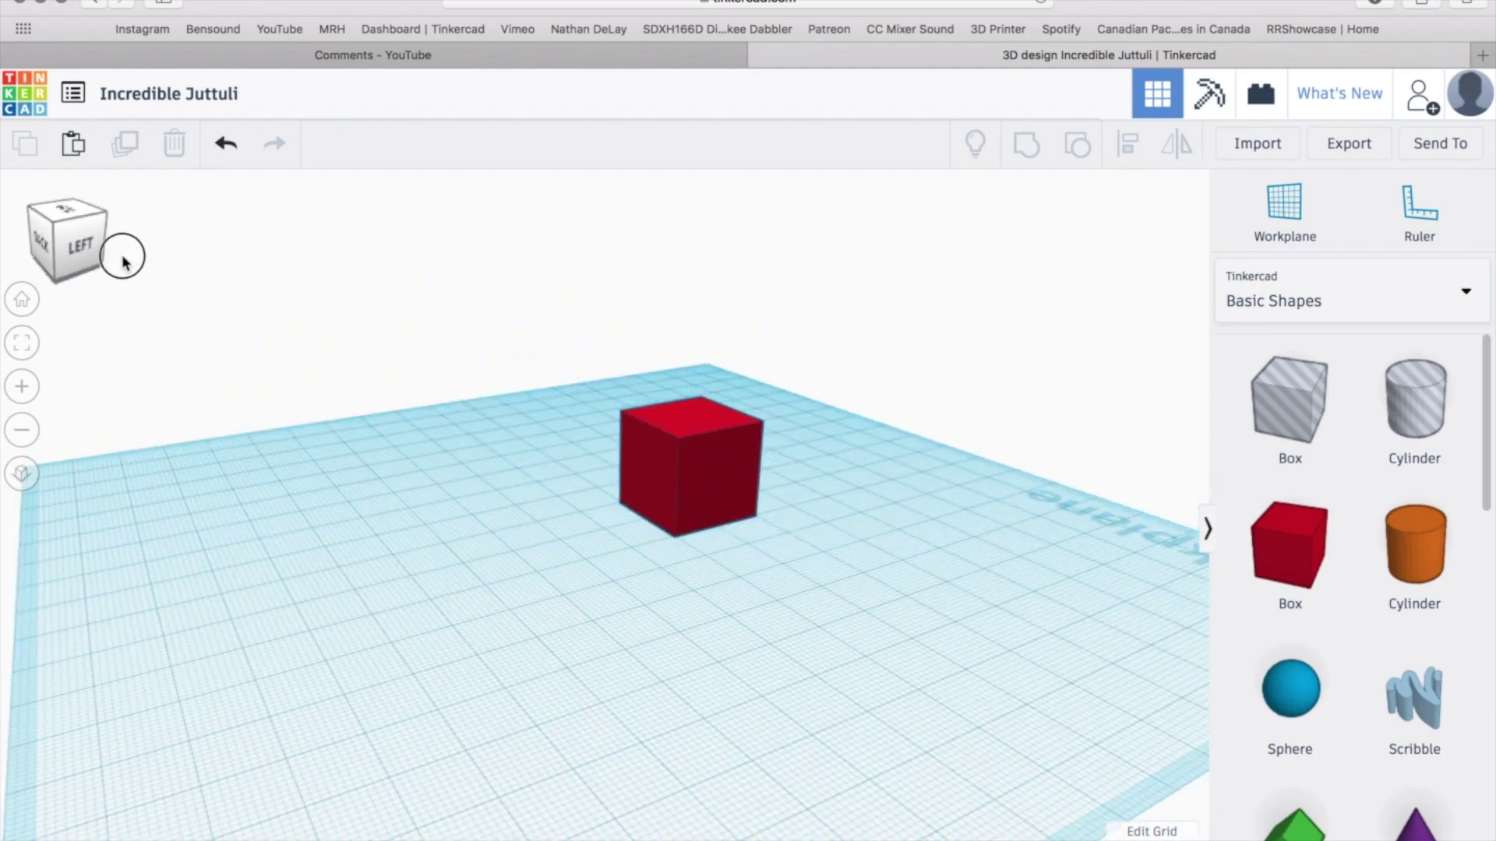
pyautogui.moveTo(116, 265); pyautogui.dragTo(72, 269)
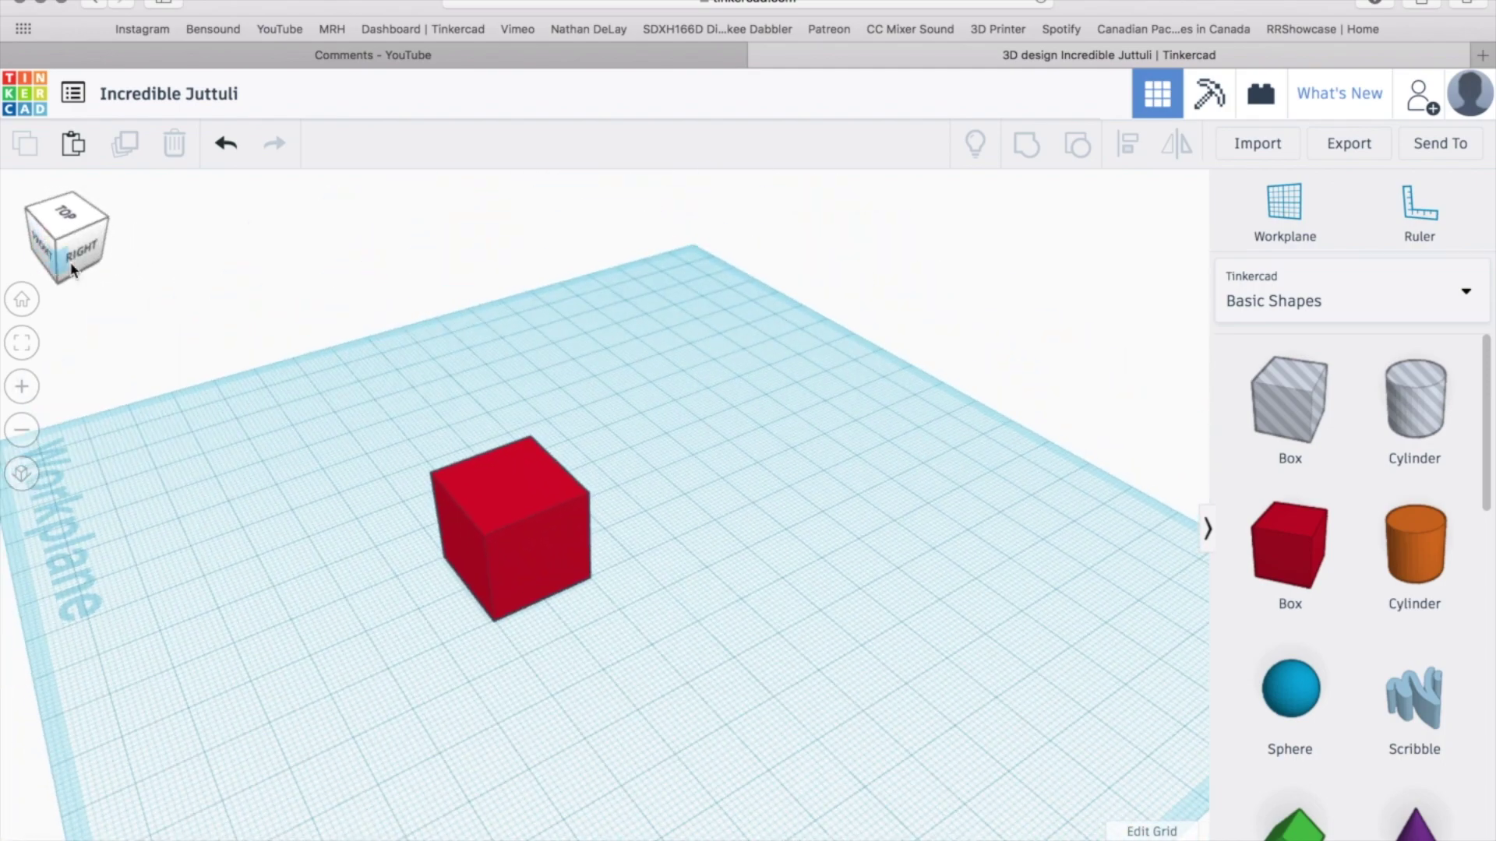
pyautogui.click(499, 480)
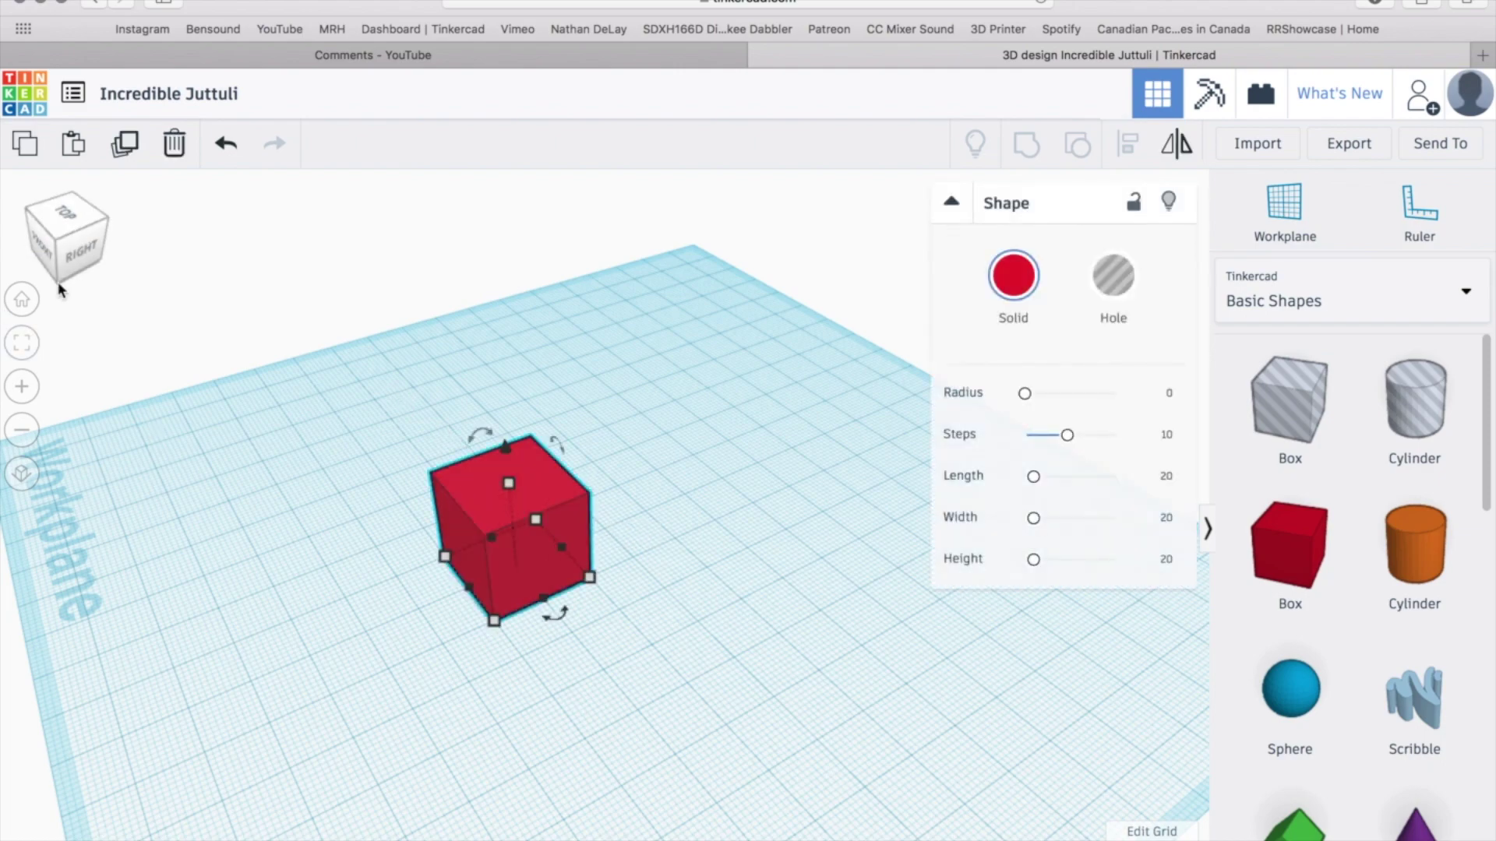
# Step: Resize the red box's height and footprint, stretching its length to 60.00
pyautogui.click(99, 240)
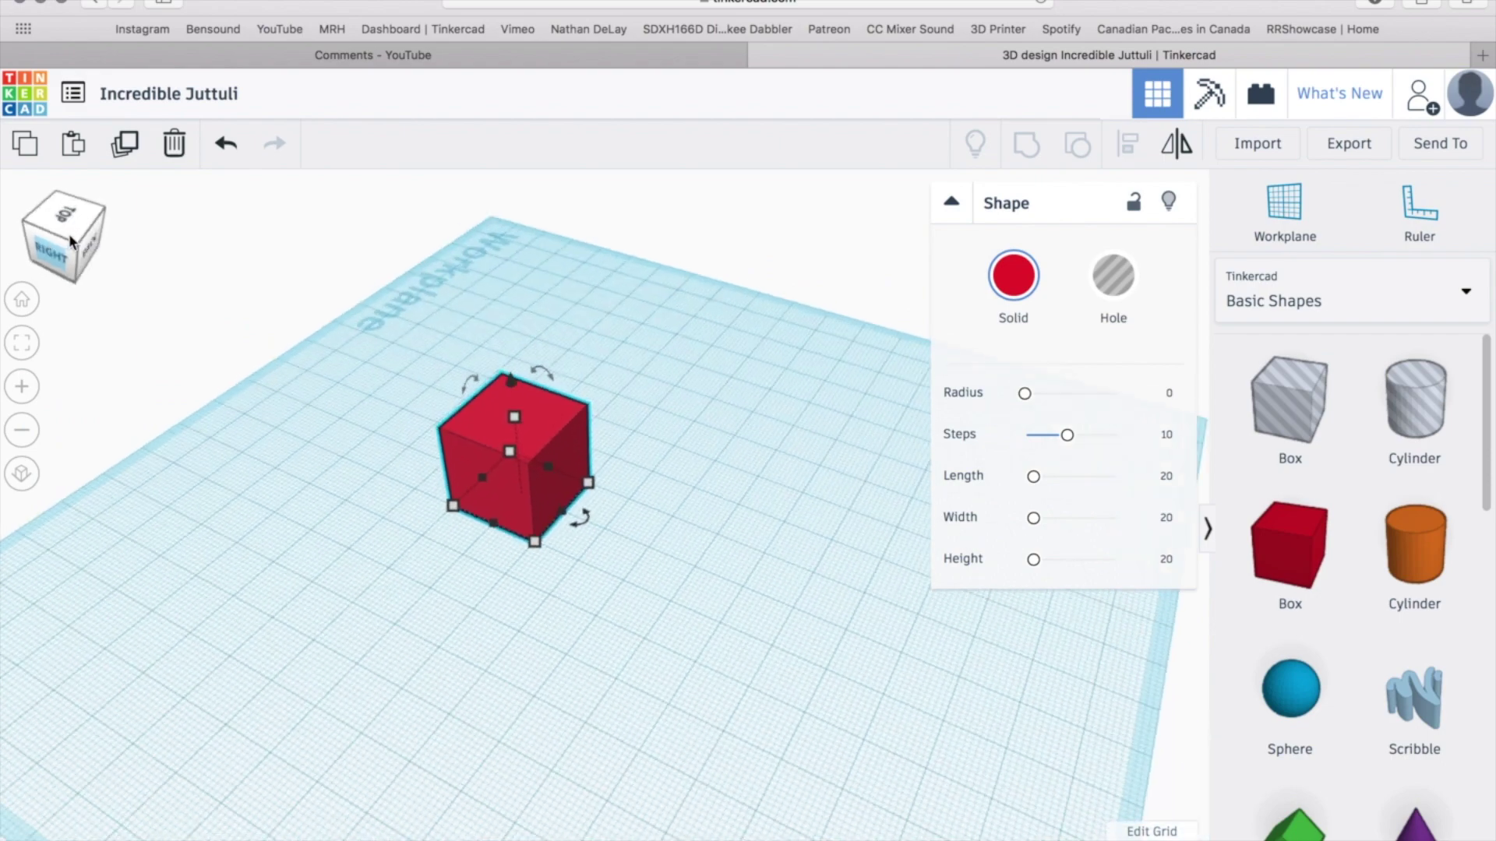
pyautogui.moveTo(510, 390)
pyautogui.mouseDown()
pyautogui.moveTo(486, 262)
pyautogui.moveTo(504, 391)
pyautogui.mouseUp()
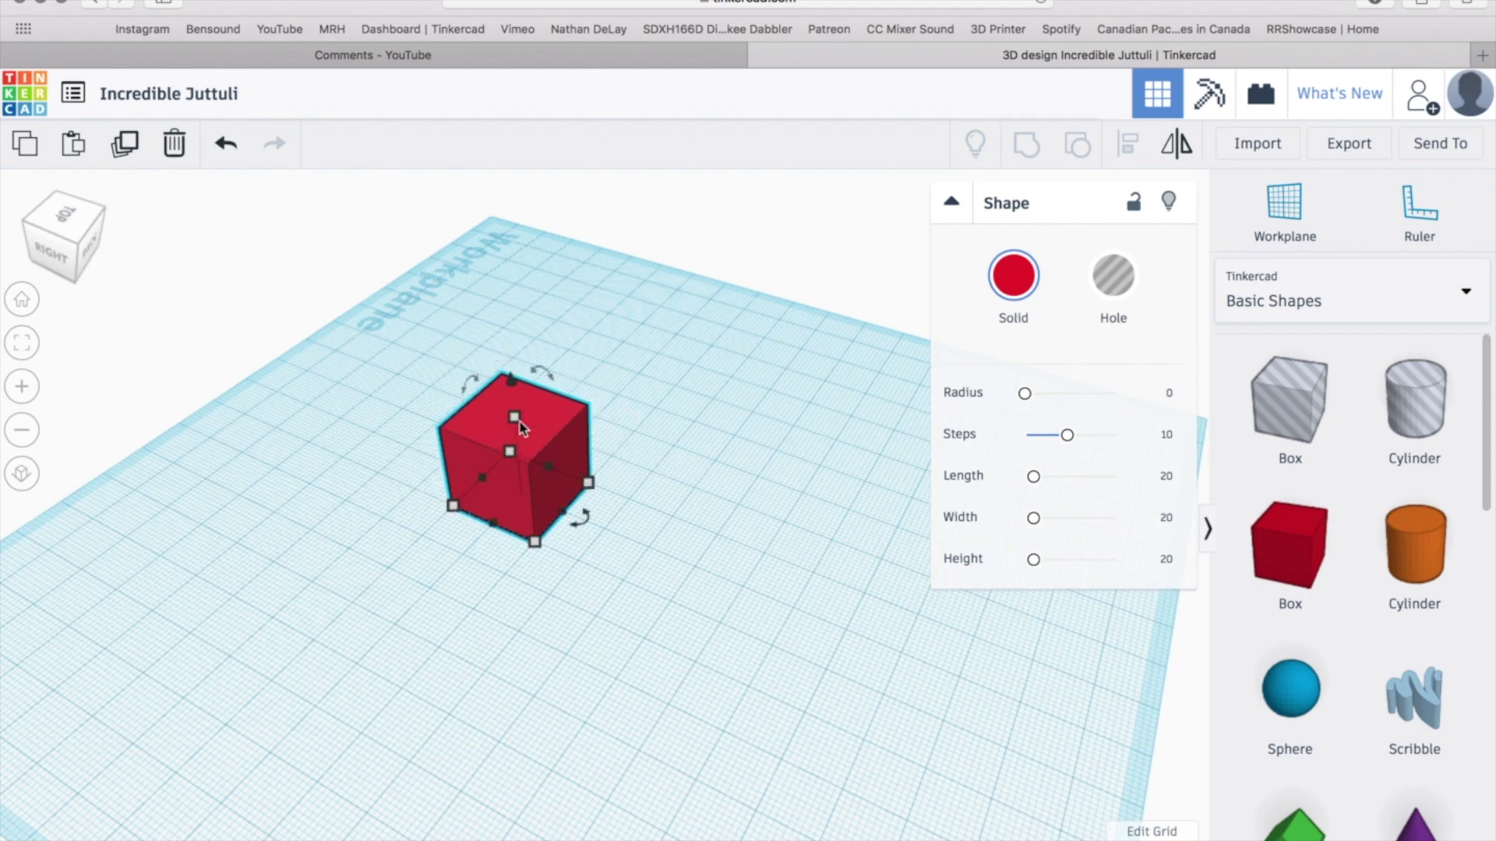
pyautogui.moveTo(521, 428); pyautogui.dragTo(510, 407)
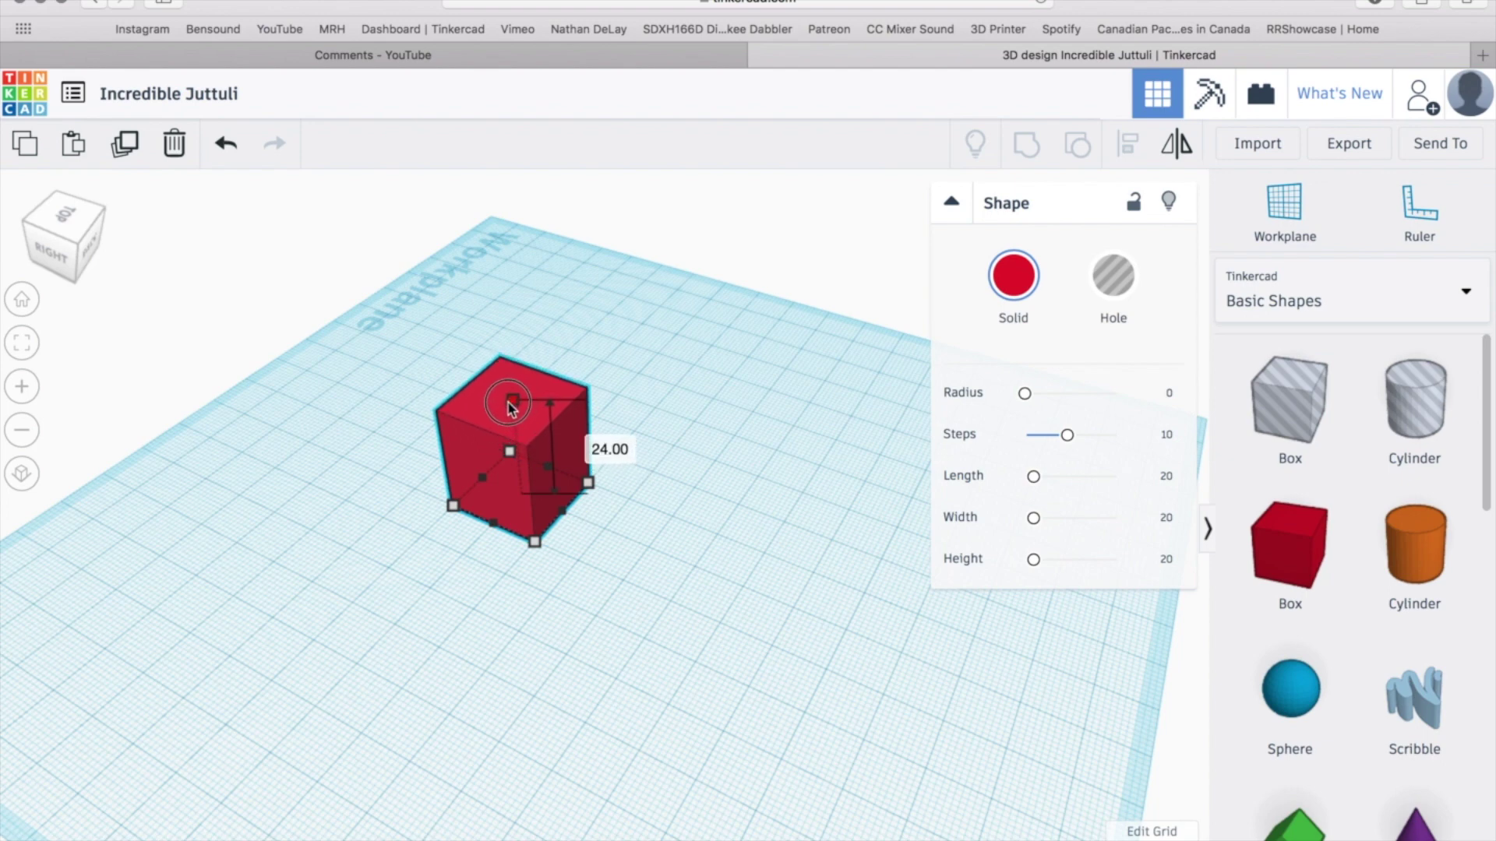
pyautogui.moveTo(510, 406); pyautogui.dragTo(514, 404)
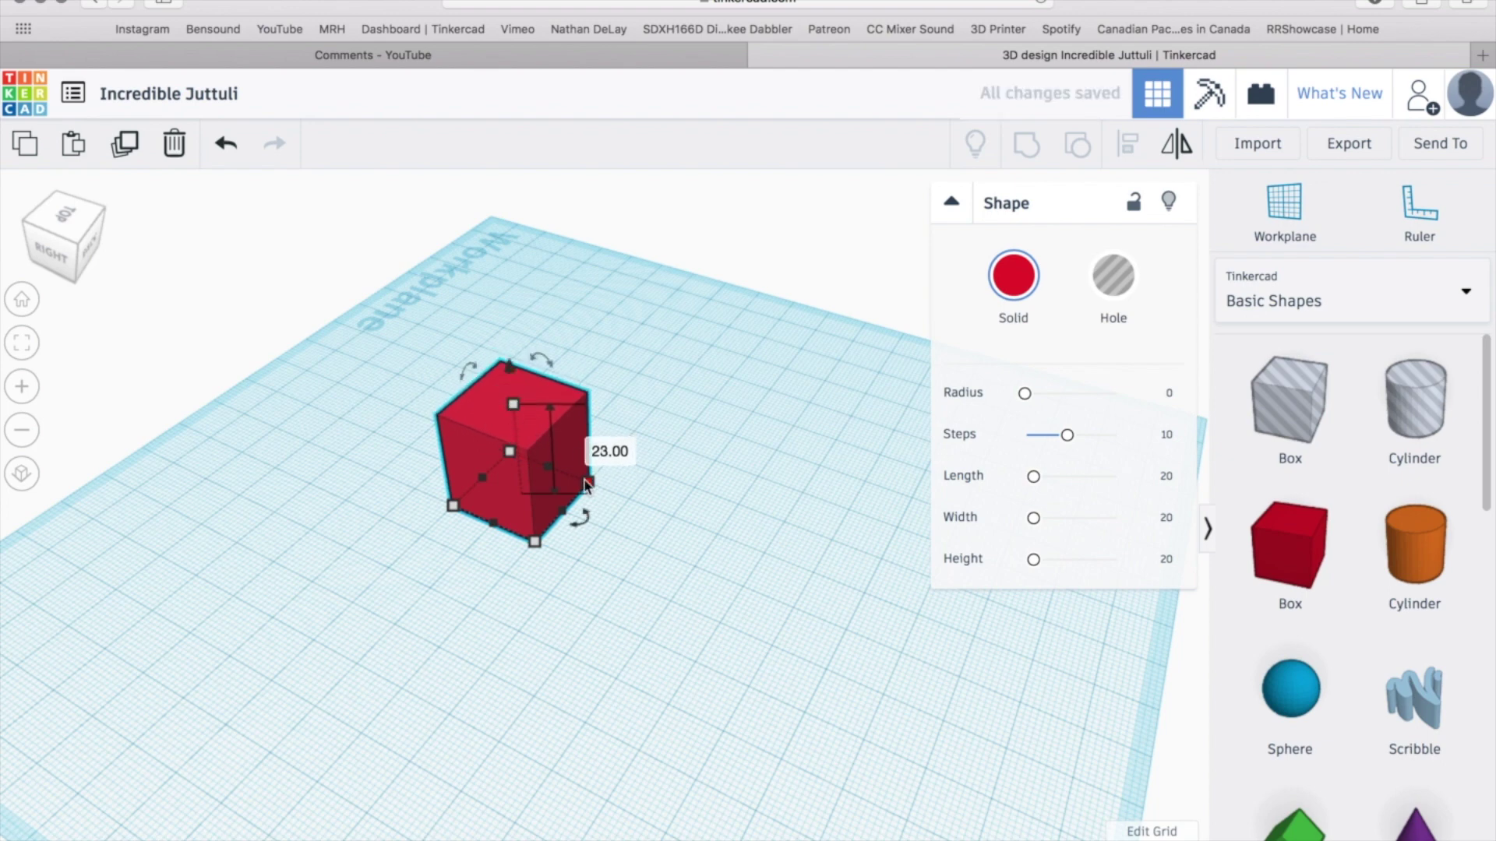
pyautogui.moveTo(585, 486); pyautogui.dragTo(583, 491)
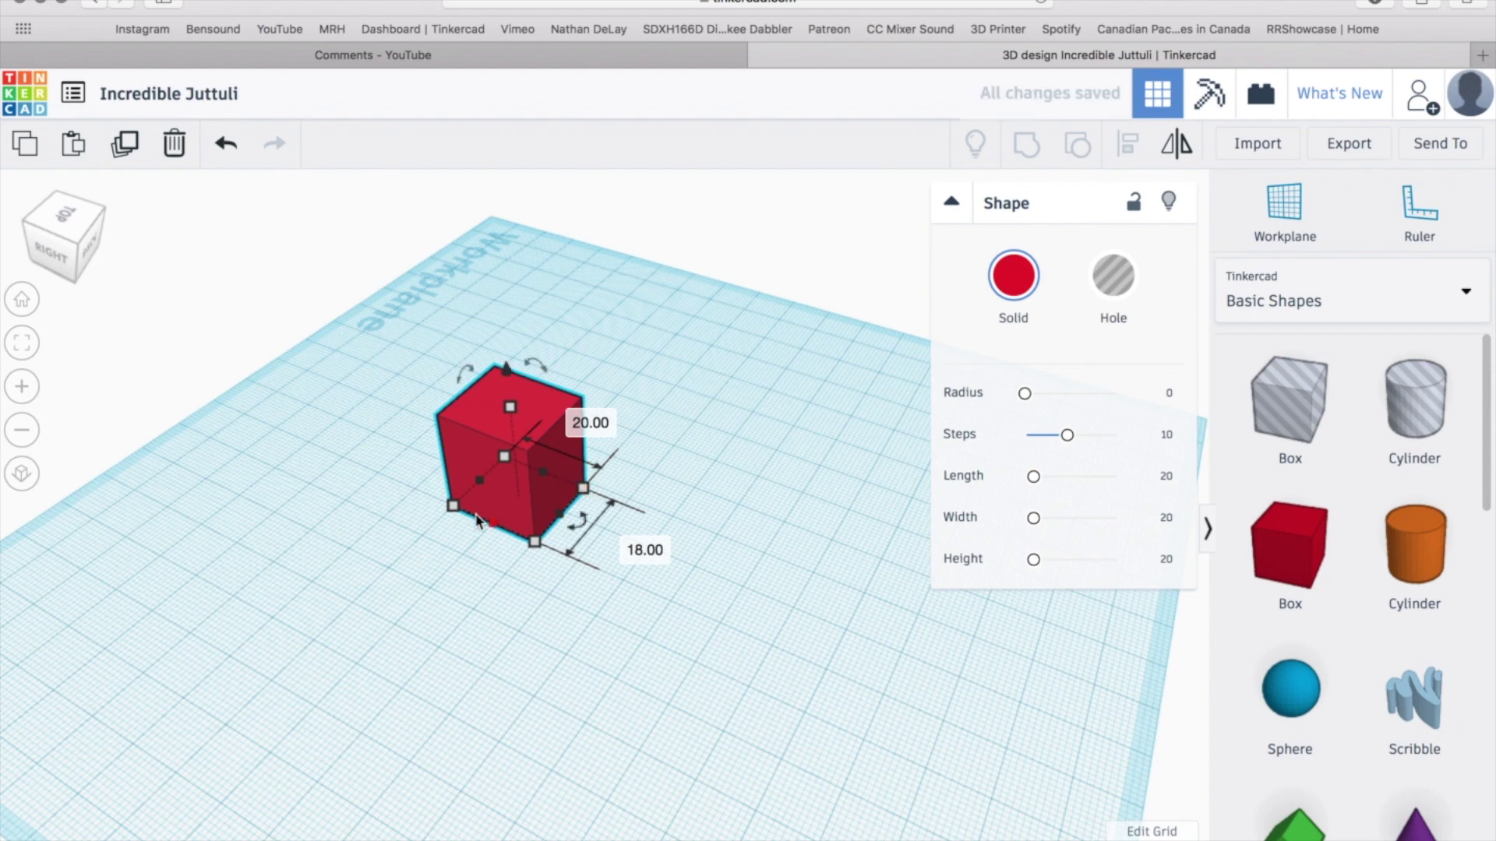
pyautogui.moveTo(491, 529); pyautogui.dragTo(491, 525)
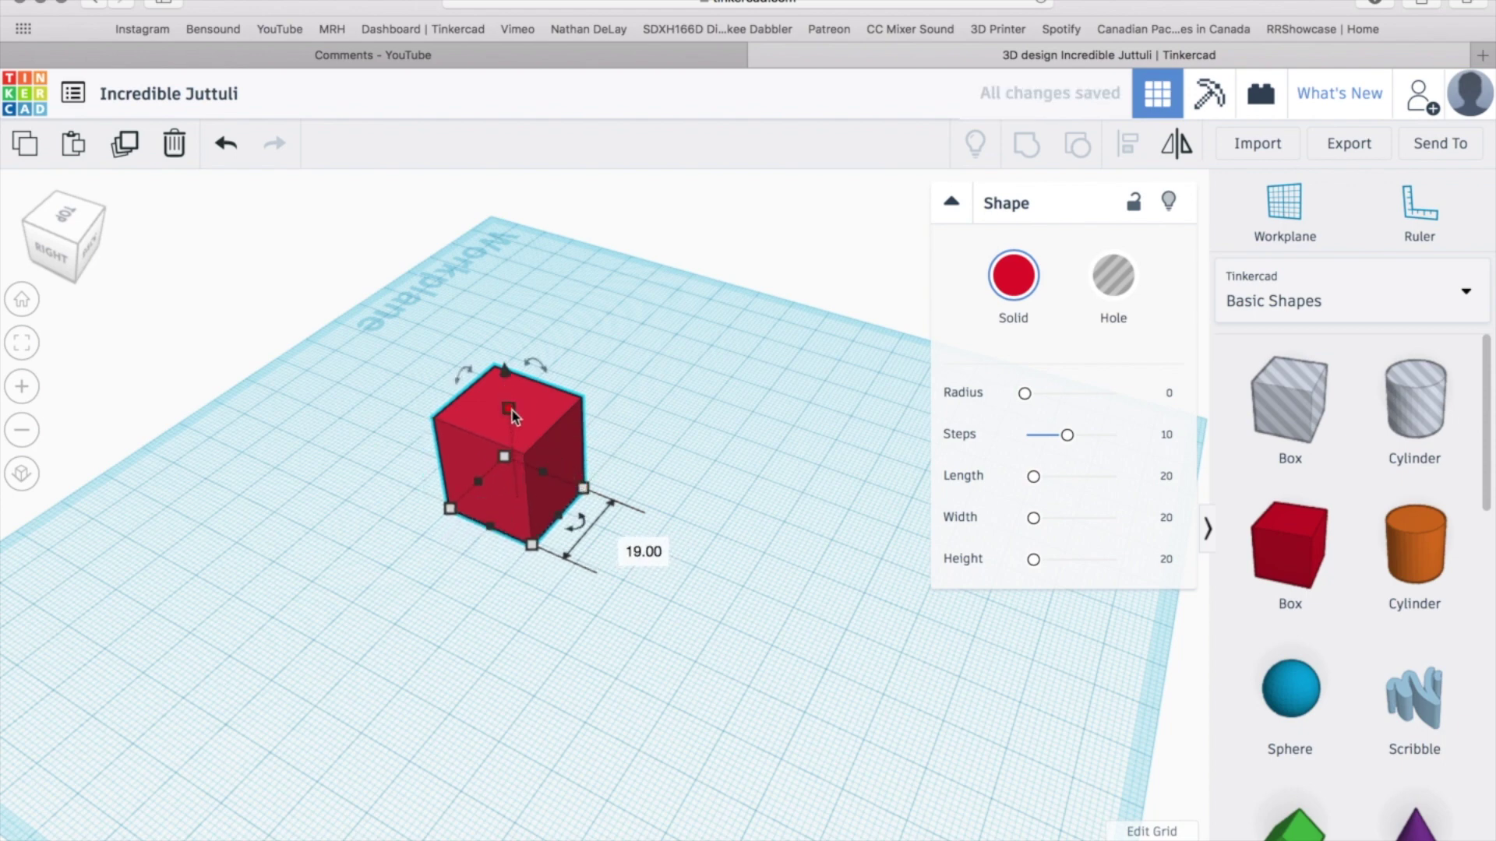
pyautogui.moveTo(560, 516); pyautogui.dragTo(757, 590)
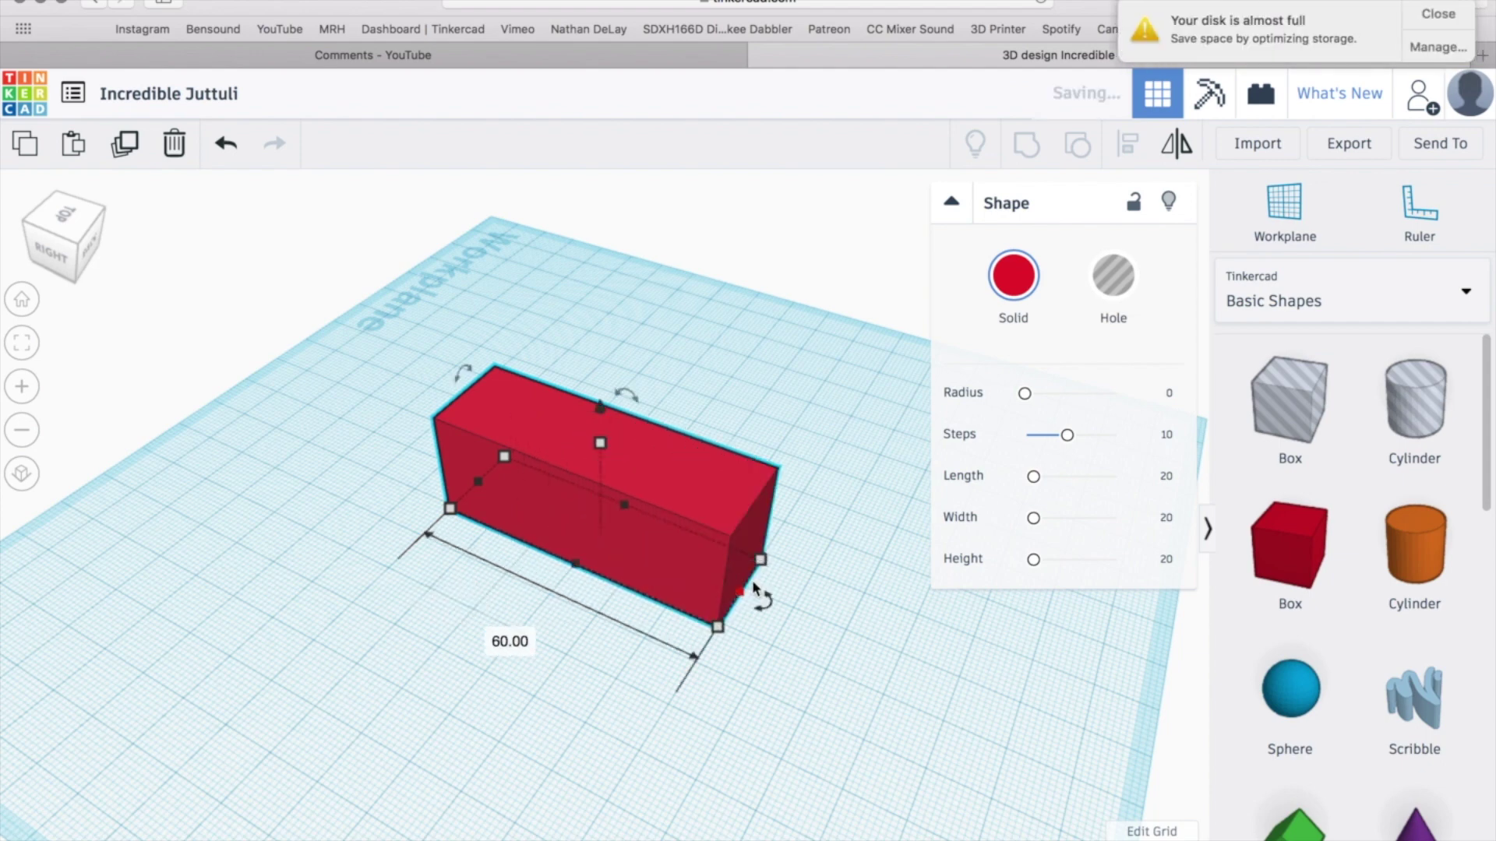
pyautogui.click(1452, 18)
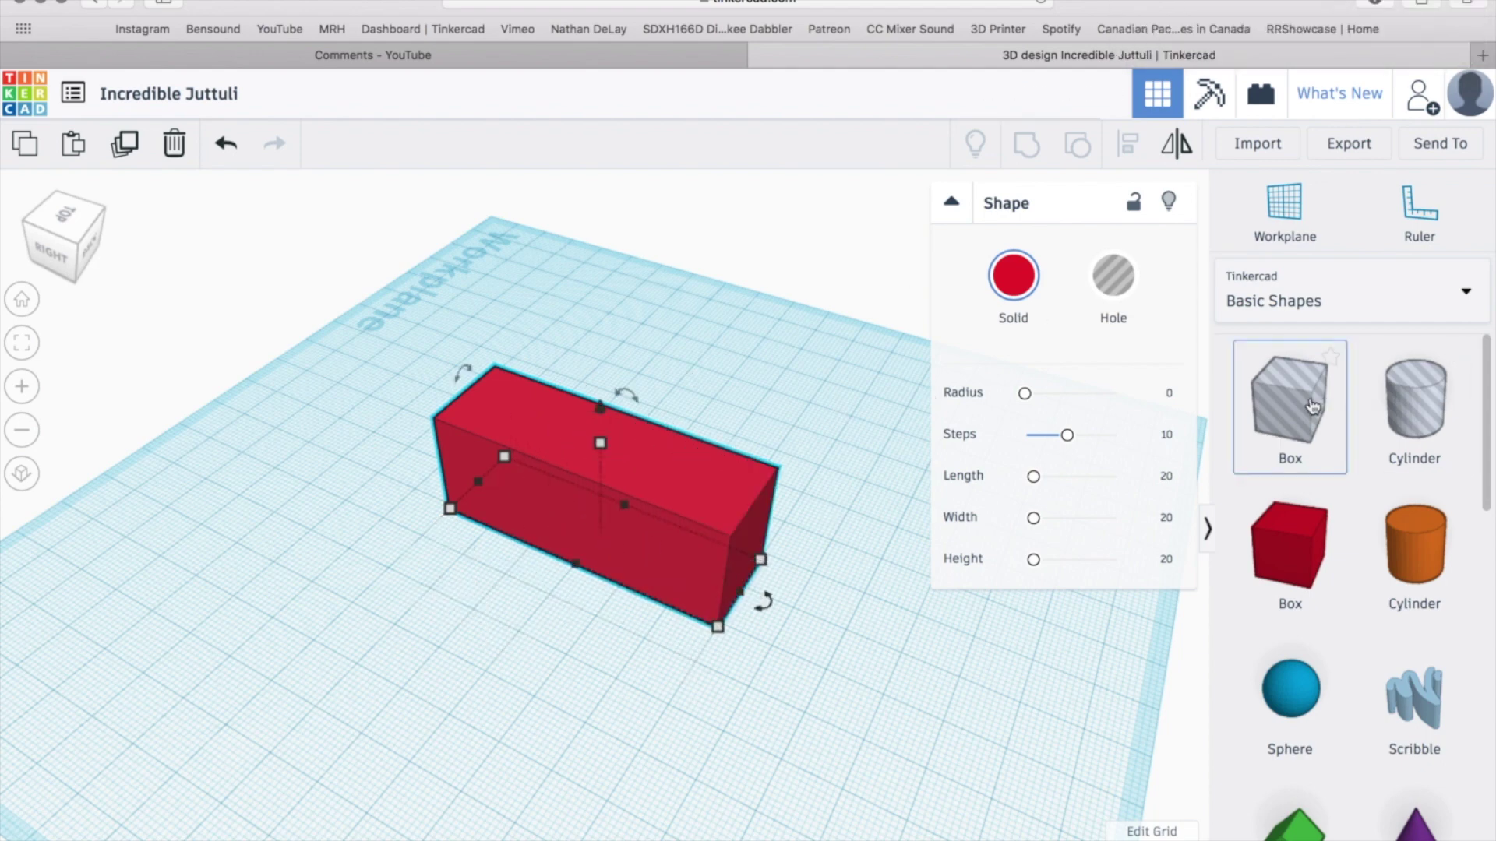
# Step: Place a lengthened box hole inside the red block, raised through its top, and select both
pyautogui.moveTo(1286, 397); pyautogui.dragTo(800, 616)
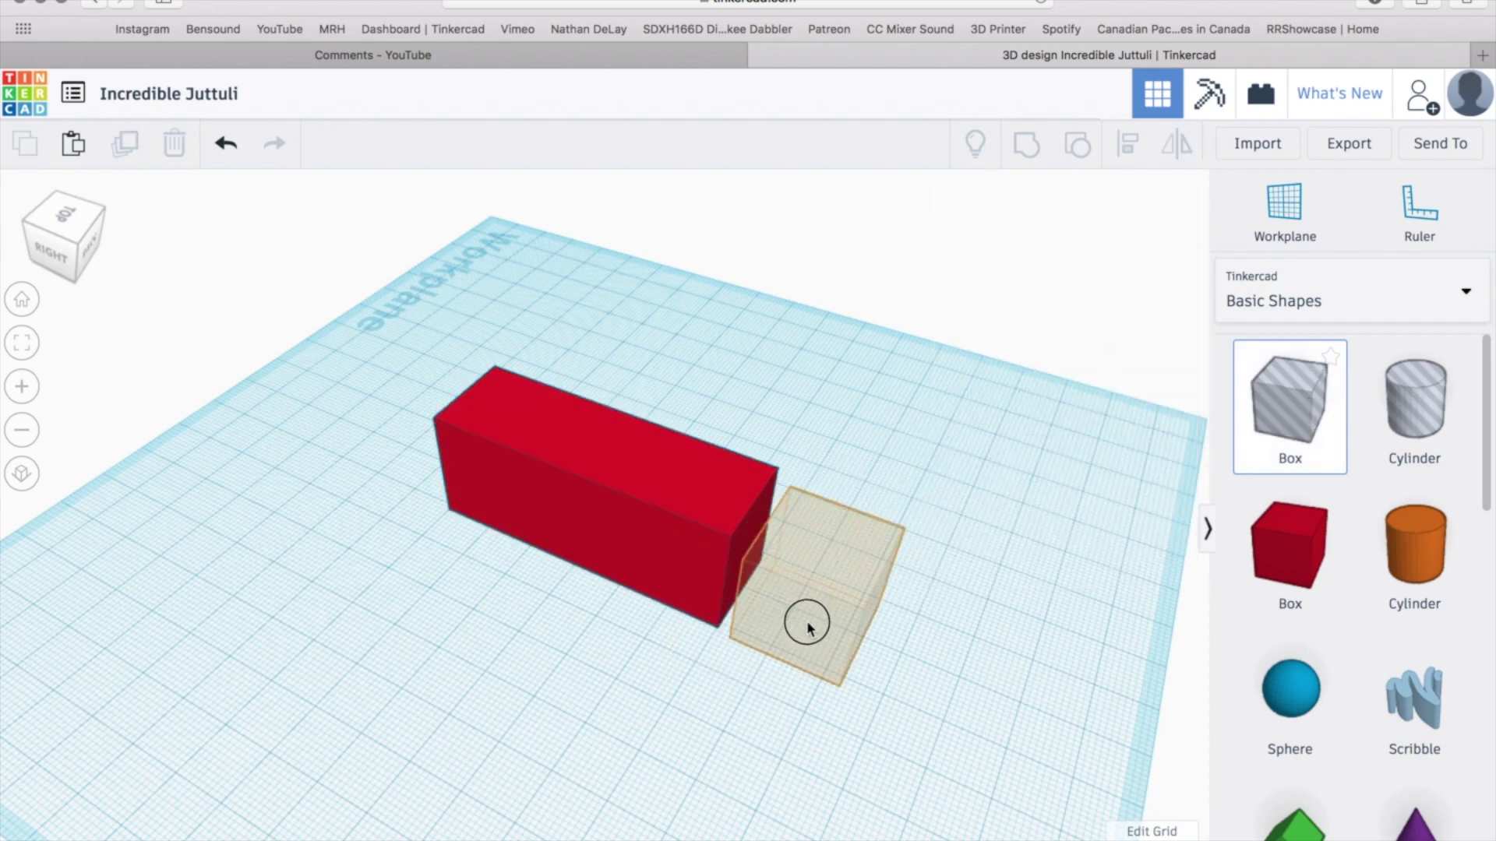
pyautogui.moveTo(800, 616)
pyautogui.mouseDown()
pyautogui.moveTo(782, 583)
pyautogui.moveTo(802, 588)
pyautogui.mouseUp()
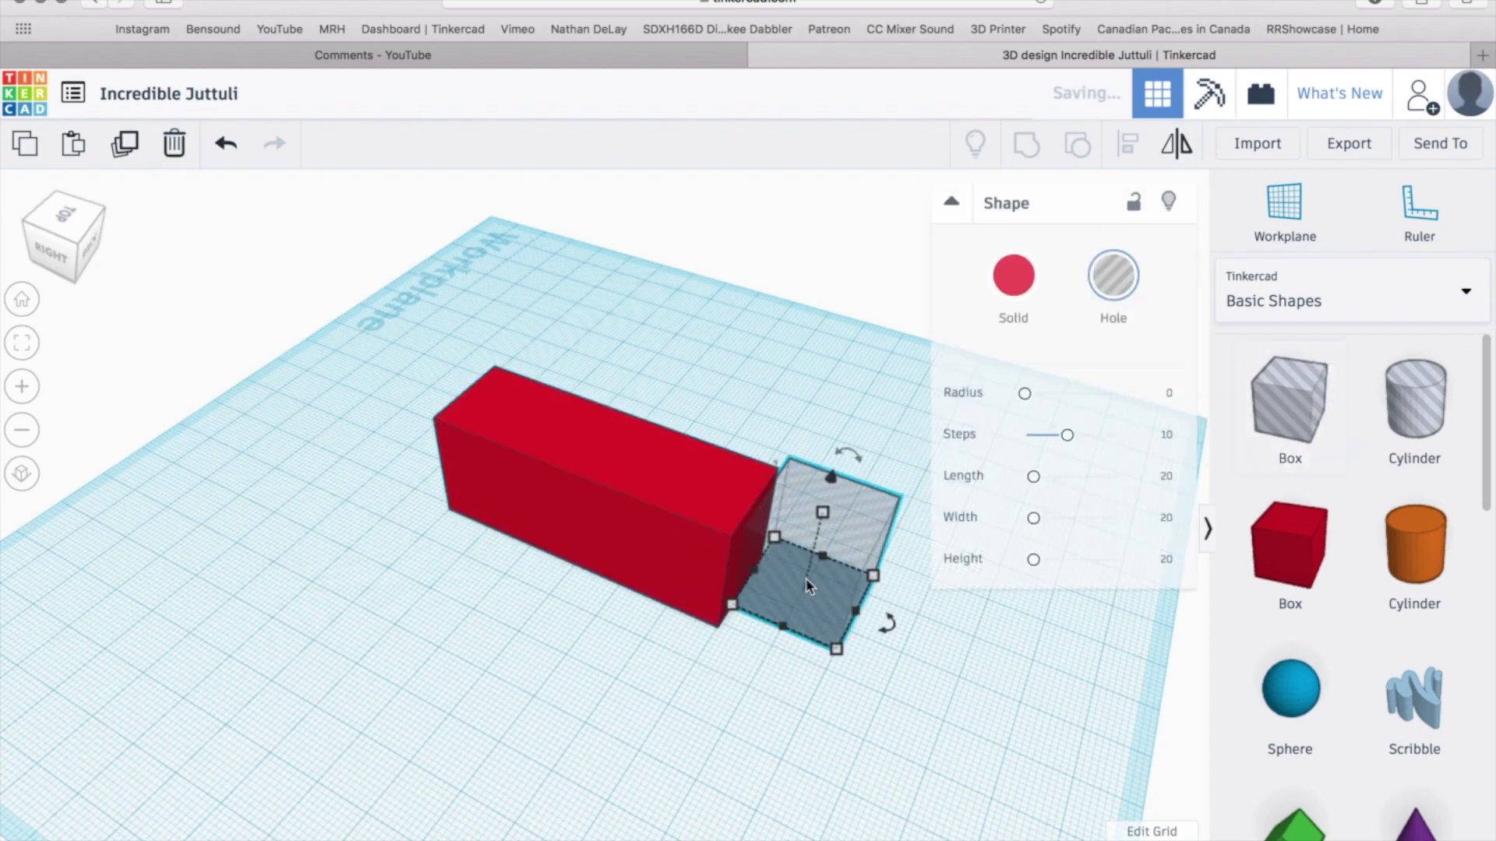
pyautogui.moveTo(836, 640); pyautogui.dragTo(923, 667)
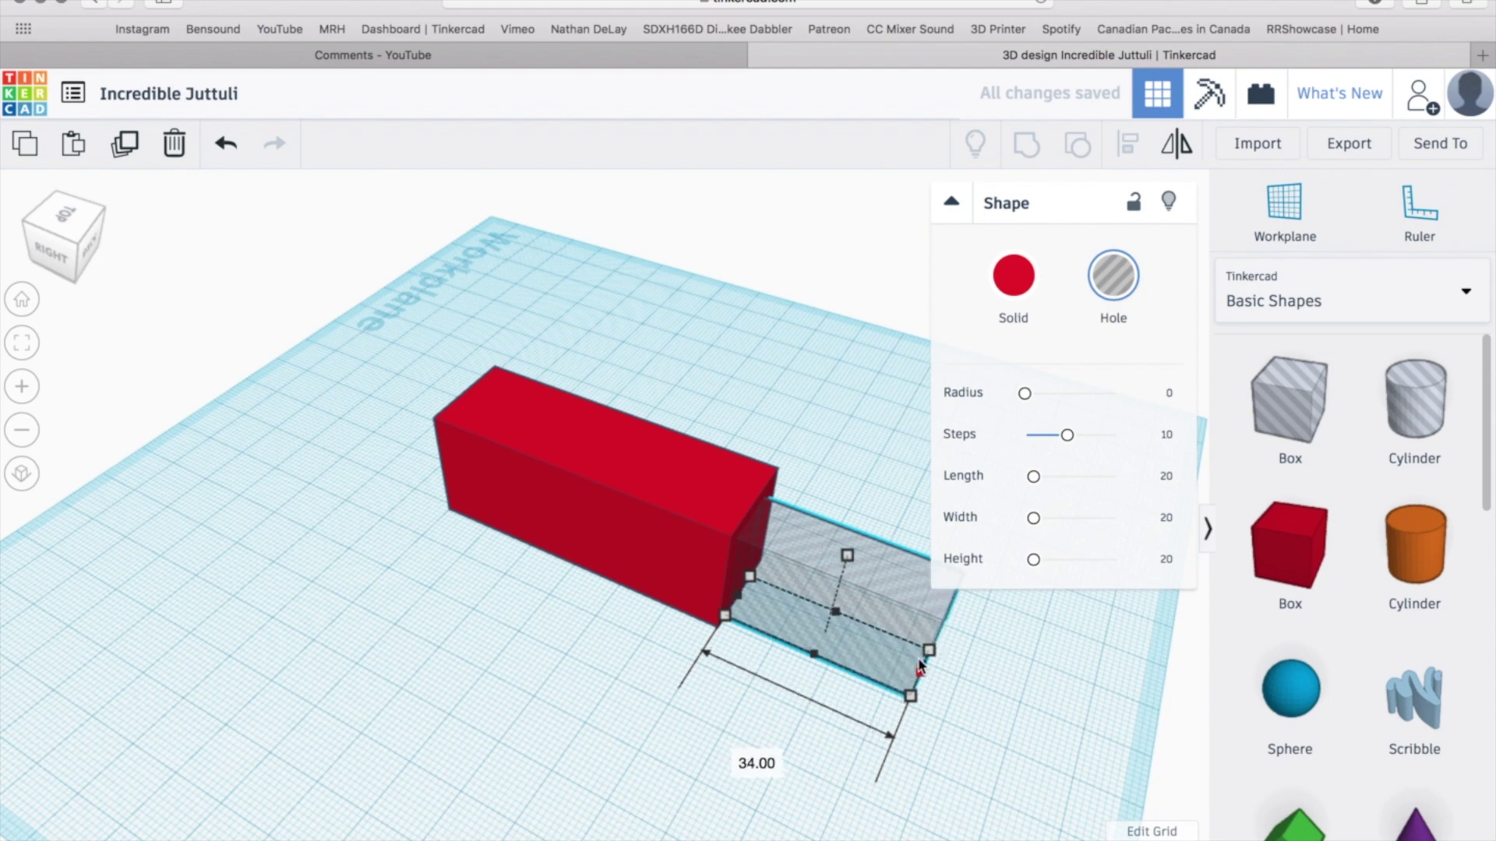
pyautogui.hotkey('ctrl', 'z')
pyautogui.click(749, 602)
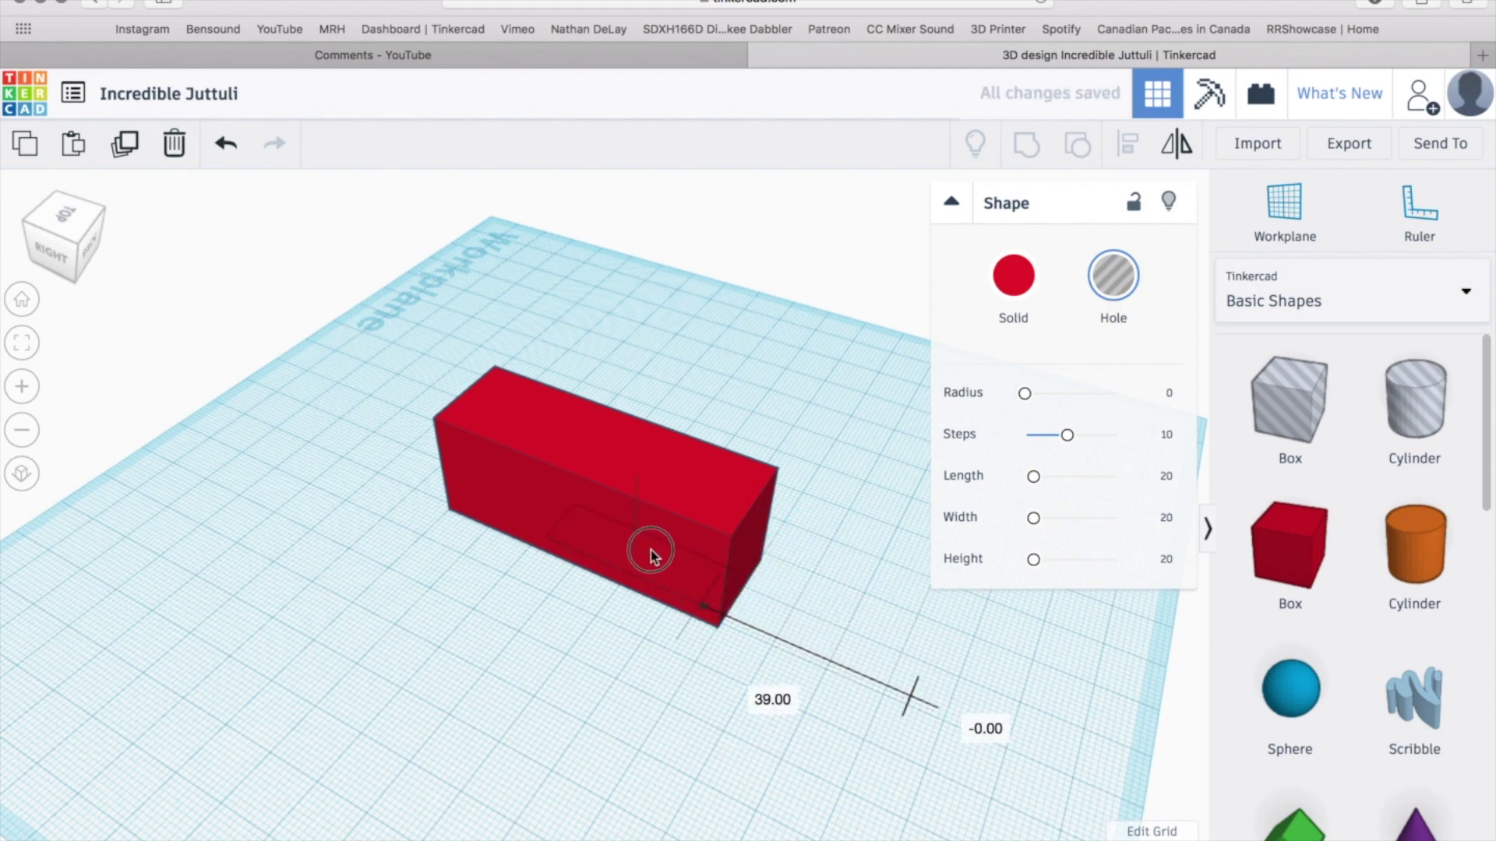
pyautogui.moveTo(750, 602); pyautogui.dragTo(650, 550)
pyautogui.moveTo(634, 454); pyautogui.dragTo(638, 424)
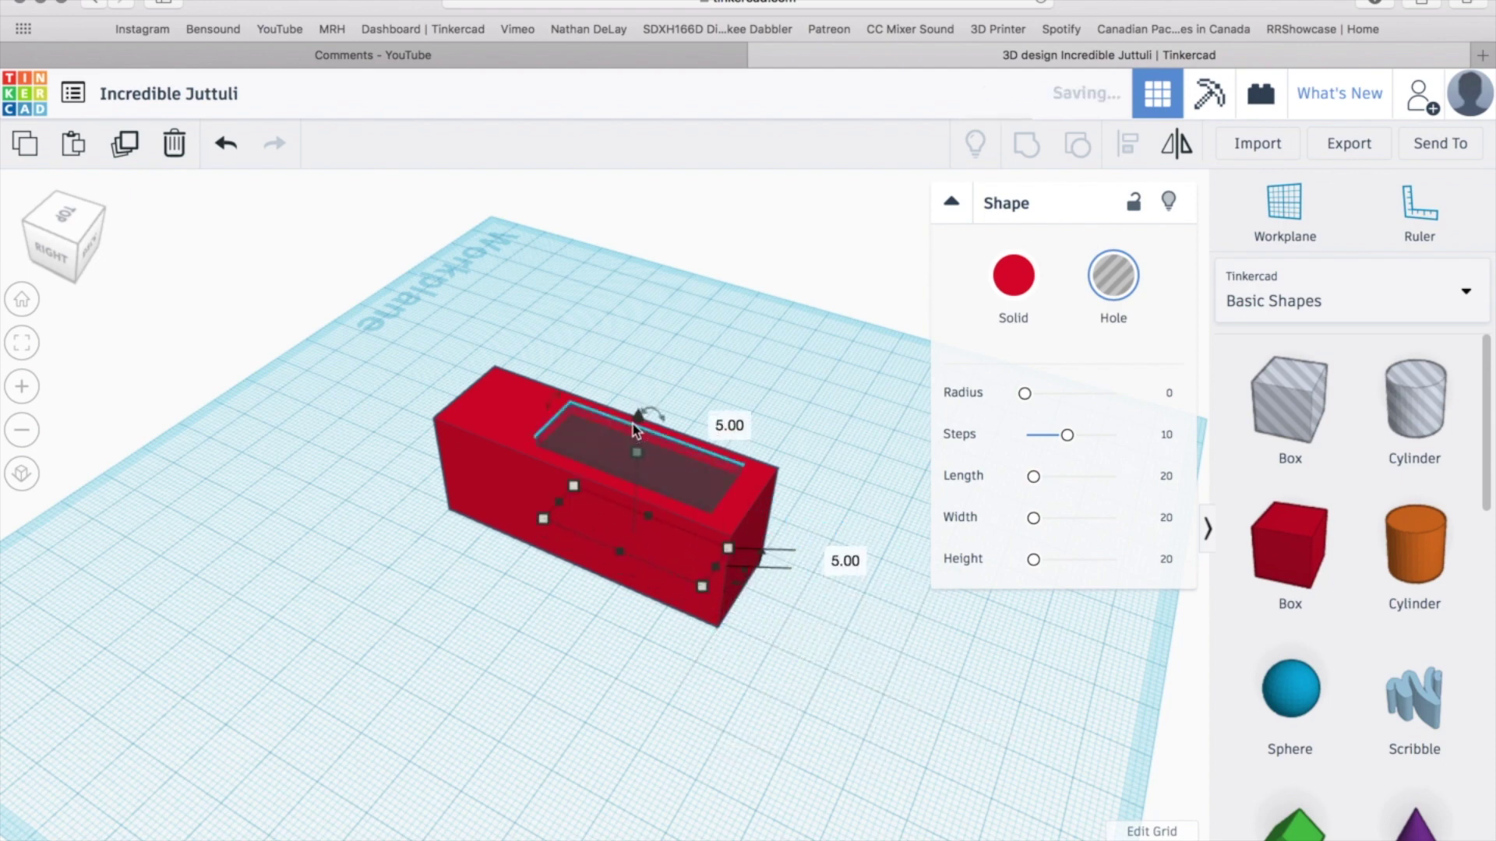
pyautogui.moveTo(761, 635); pyautogui.dragTo(604, 451)
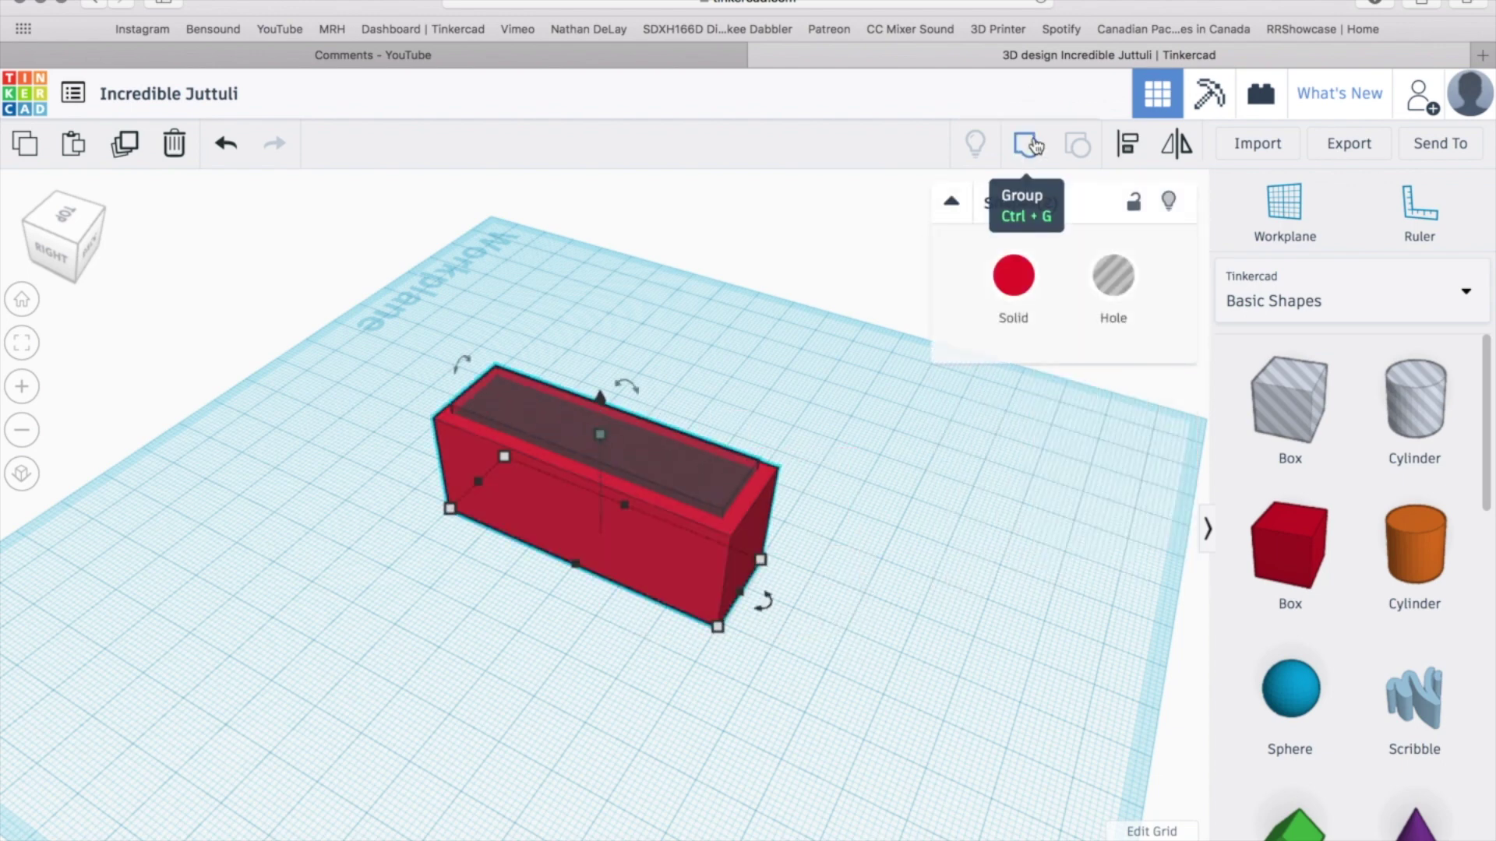
# Step: Group the block with the hole, switch the group to Hole then back to Solid, and reselect it
pyautogui.click(1028, 143)
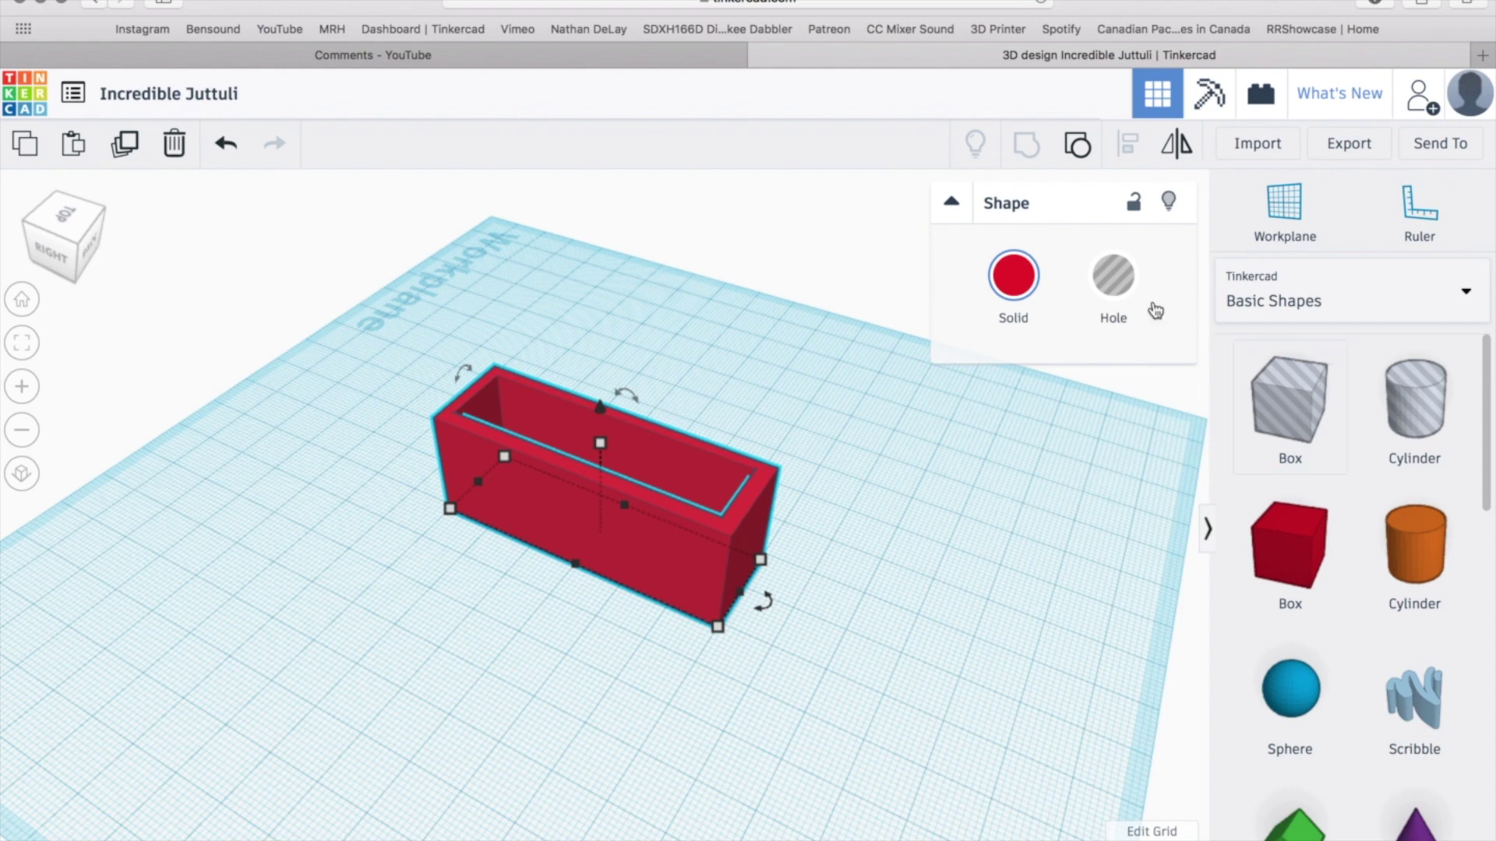
pyautogui.click(1113, 278)
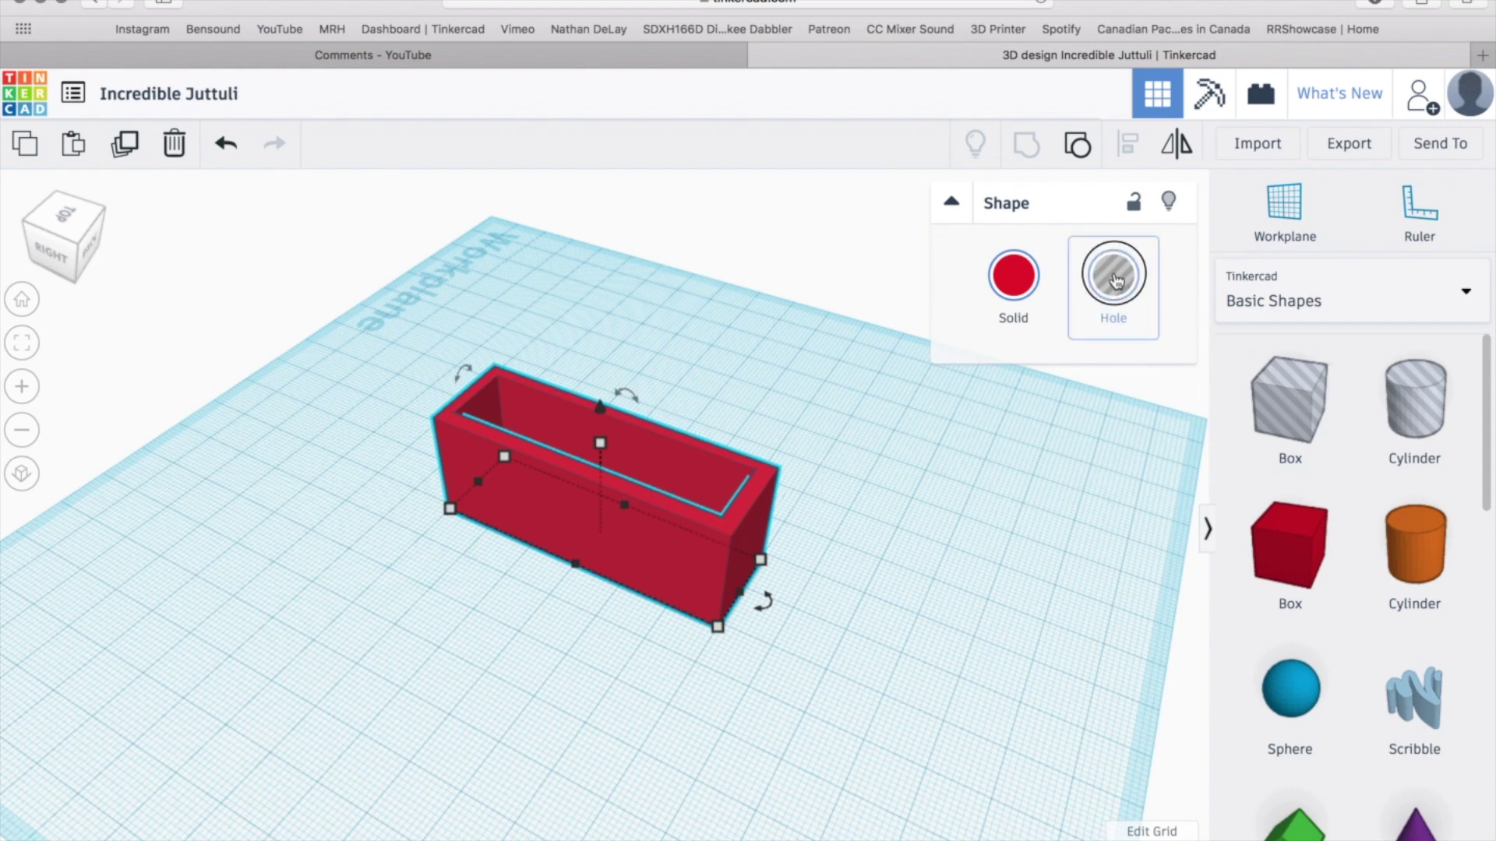
pyautogui.click(1001, 279)
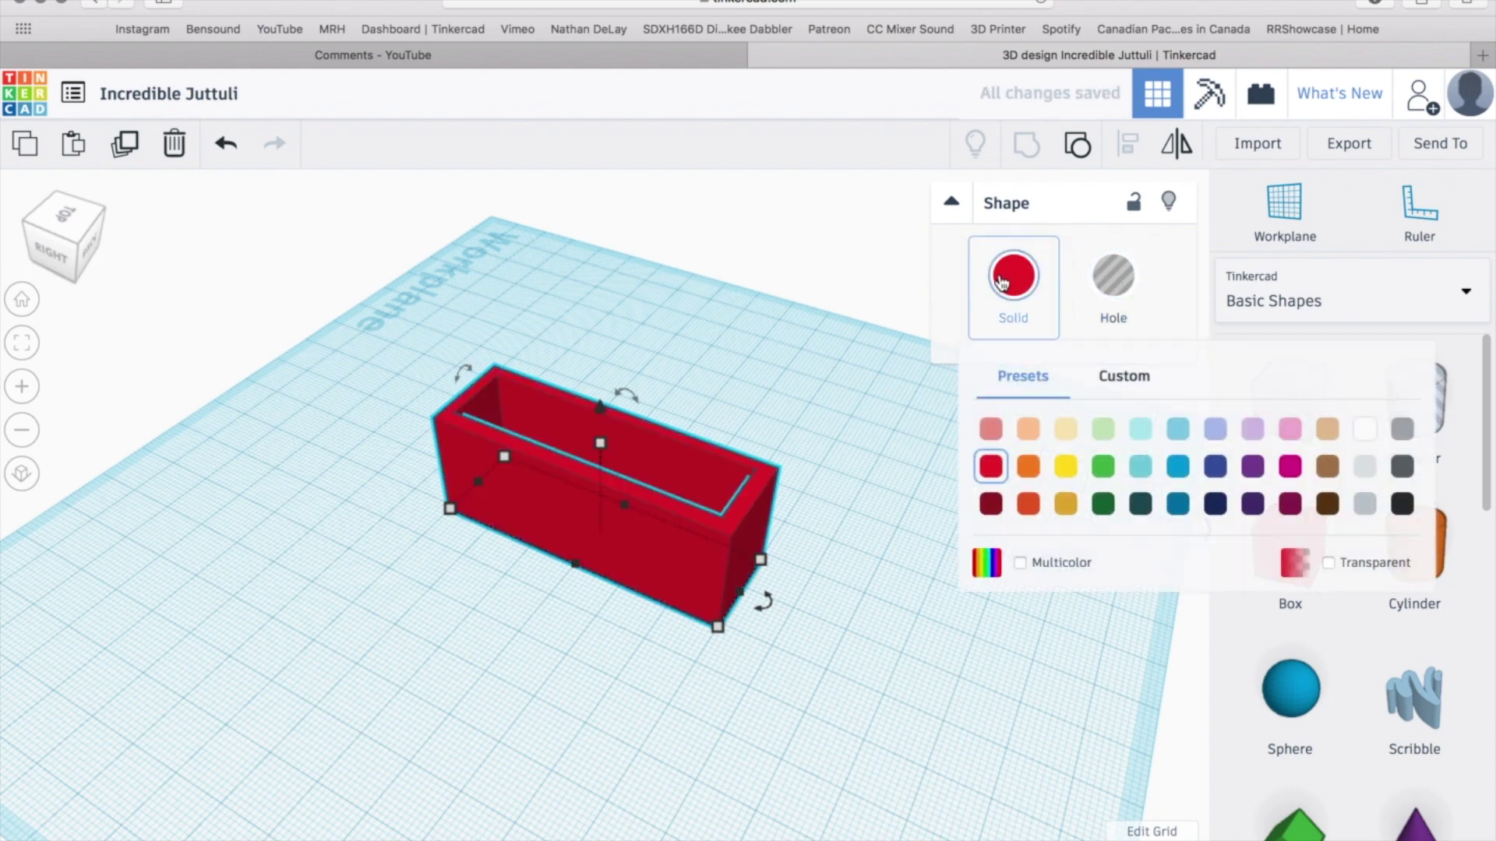
pyautogui.click(786, 340)
pyautogui.click(681, 554)
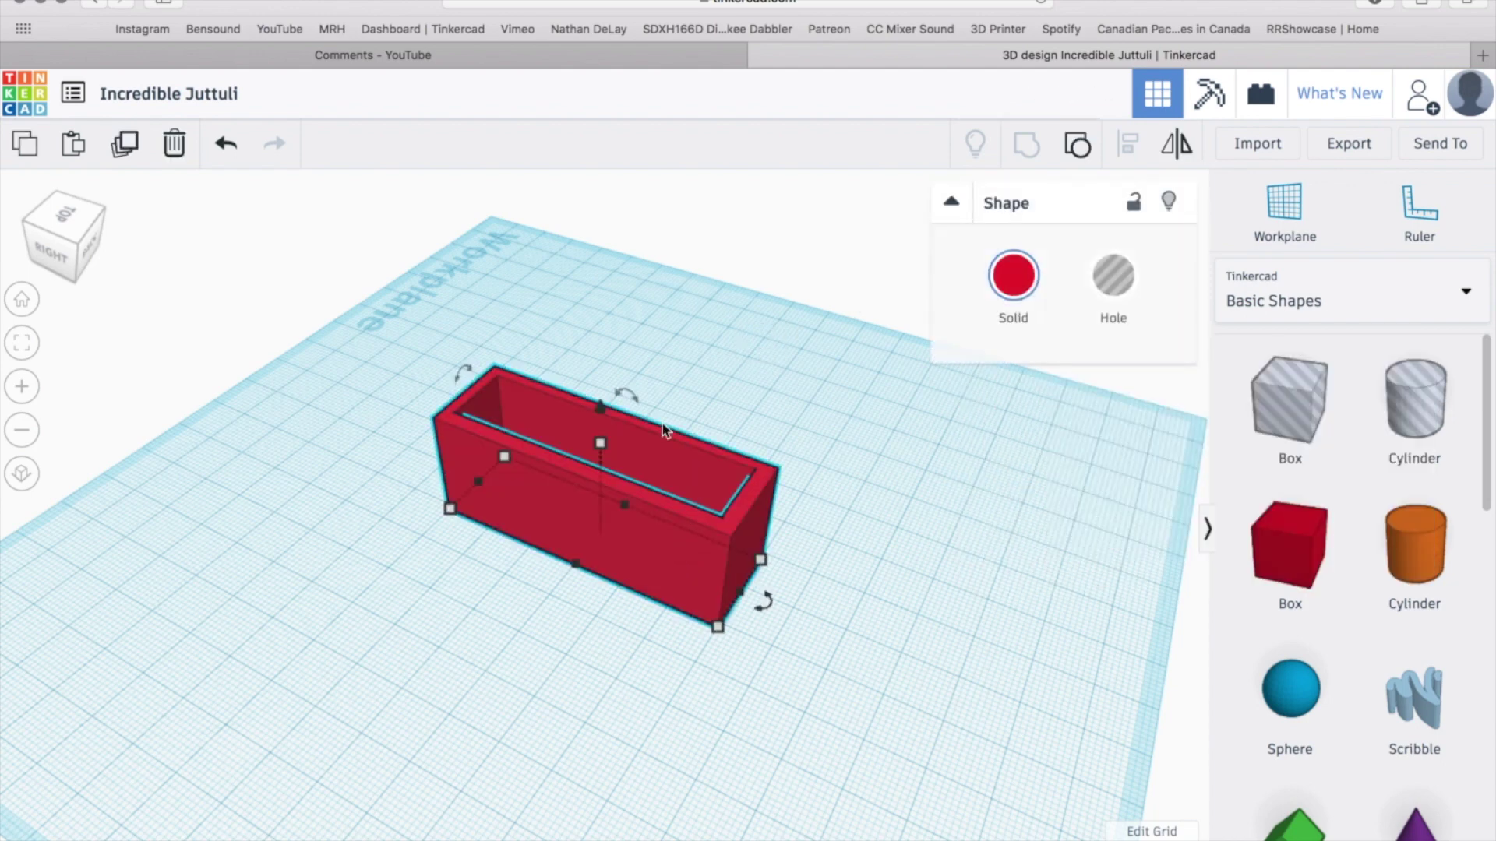
# Step: Add a cylinder hole in front of the box and shrink its footprint to 8×8
pyautogui.moveTo(629, 397)
pyautogui.mouseDown()
pyautogui.moveTo(527, 411)
pyautogui.moveTo(514, 435)
pyautogui.mouseUp()
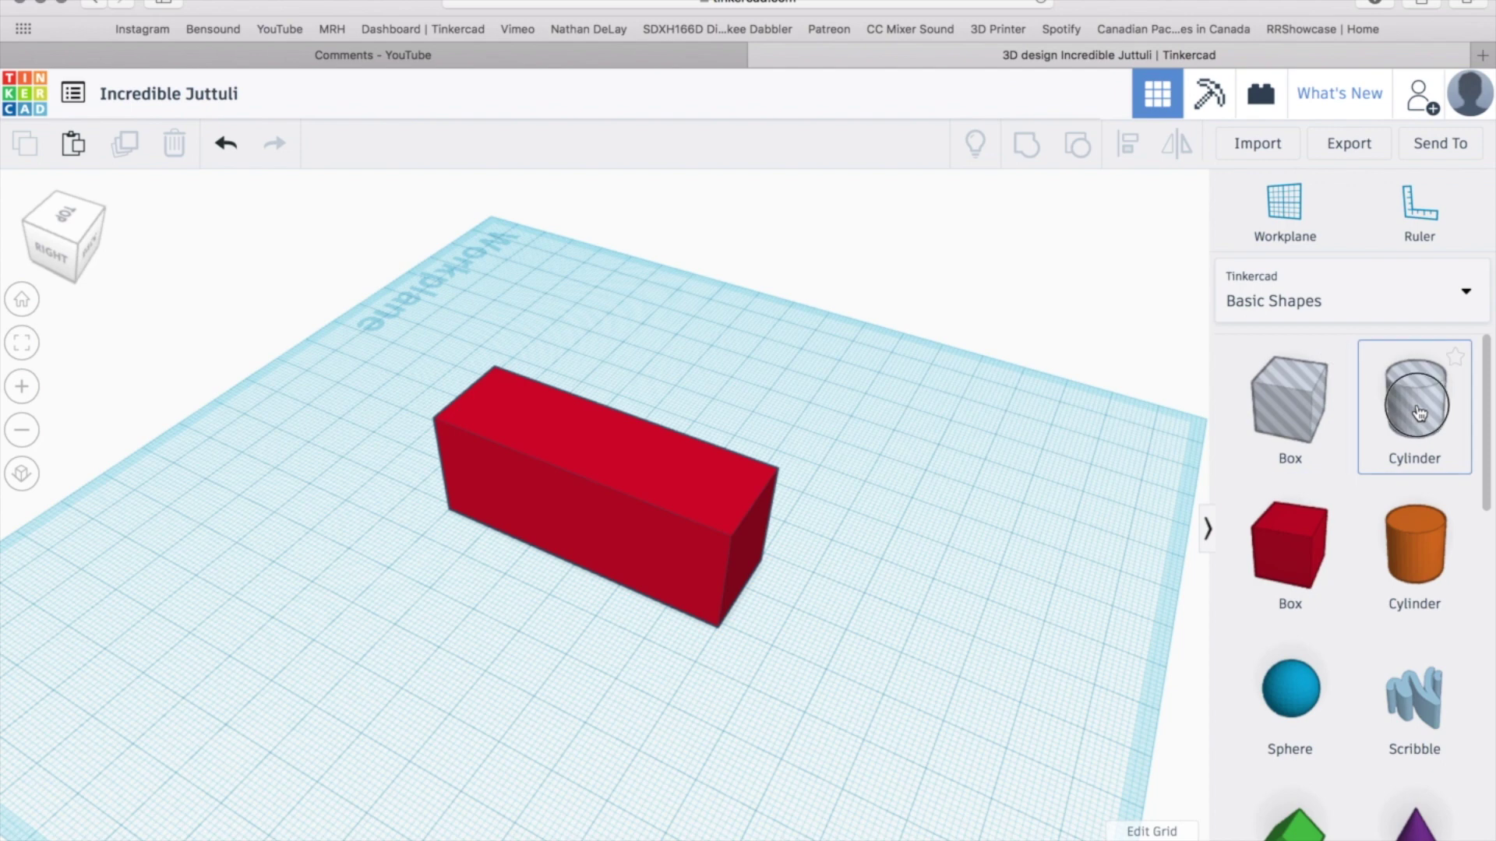
pyautogui.moveTo(1414, 397); pyautogui.dragTo(640, 557)
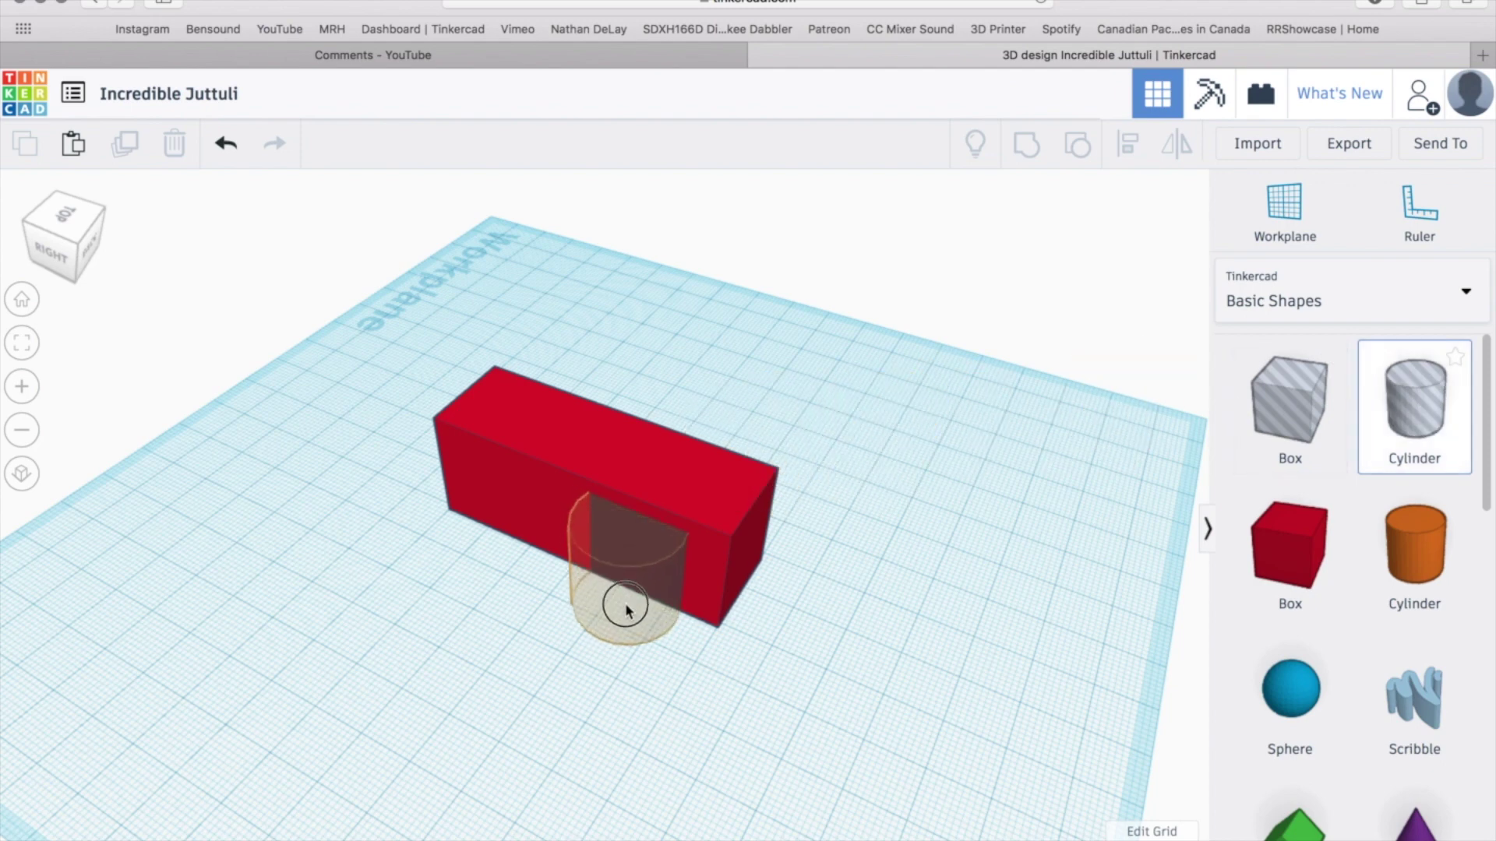
pyautogui.moveTo(639, 558); pyautogui.dragTo(601, 635)
pyautogui.moveTo(514, 435); pyautogui.dragTo(456, 529)
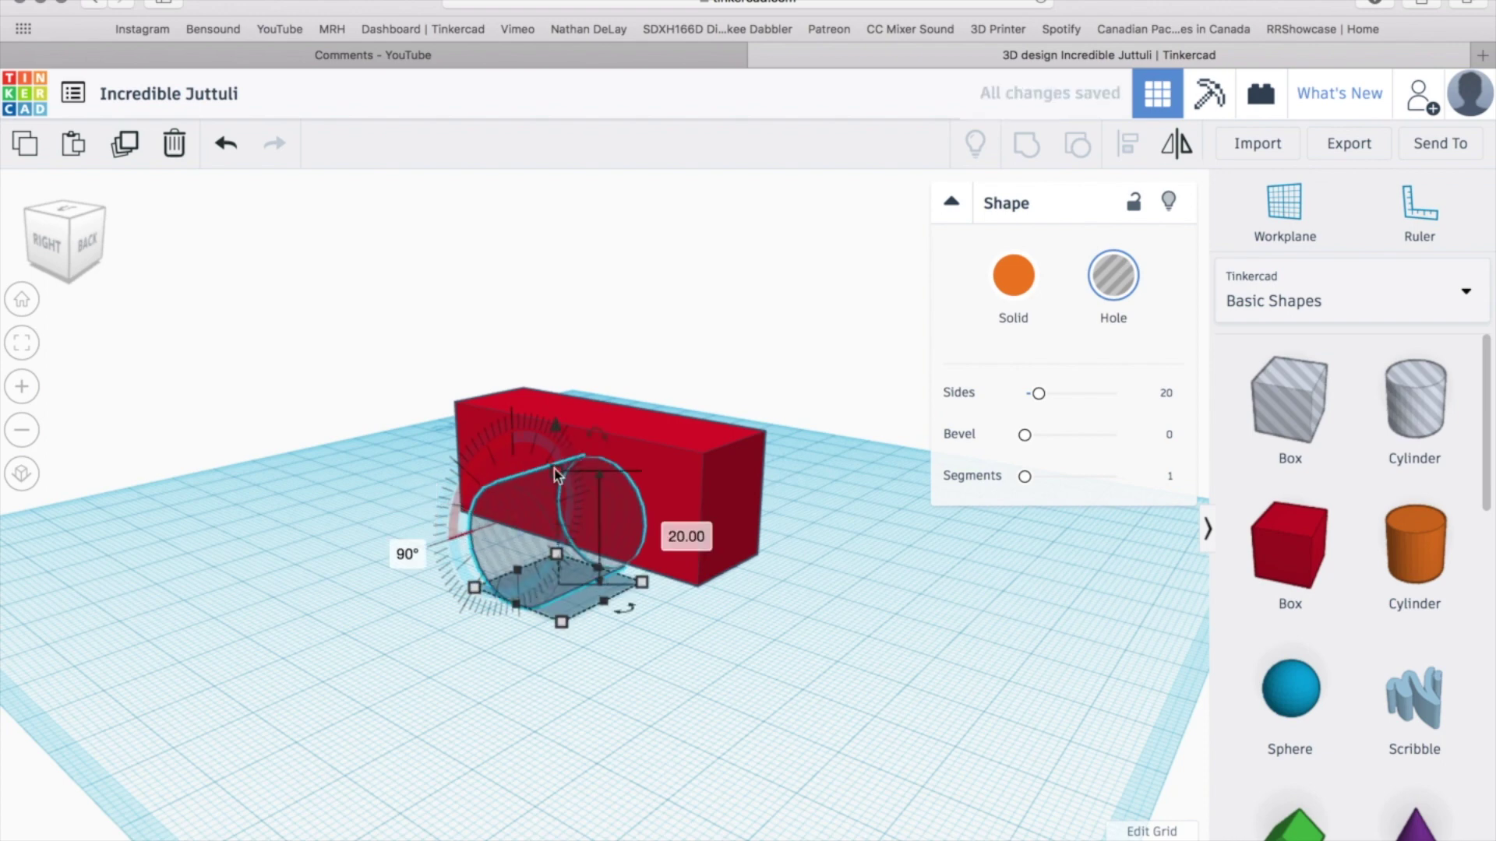
pyautogui.hotkey('ctrl', 'z')
pyautogui.moveTo(640, 581)
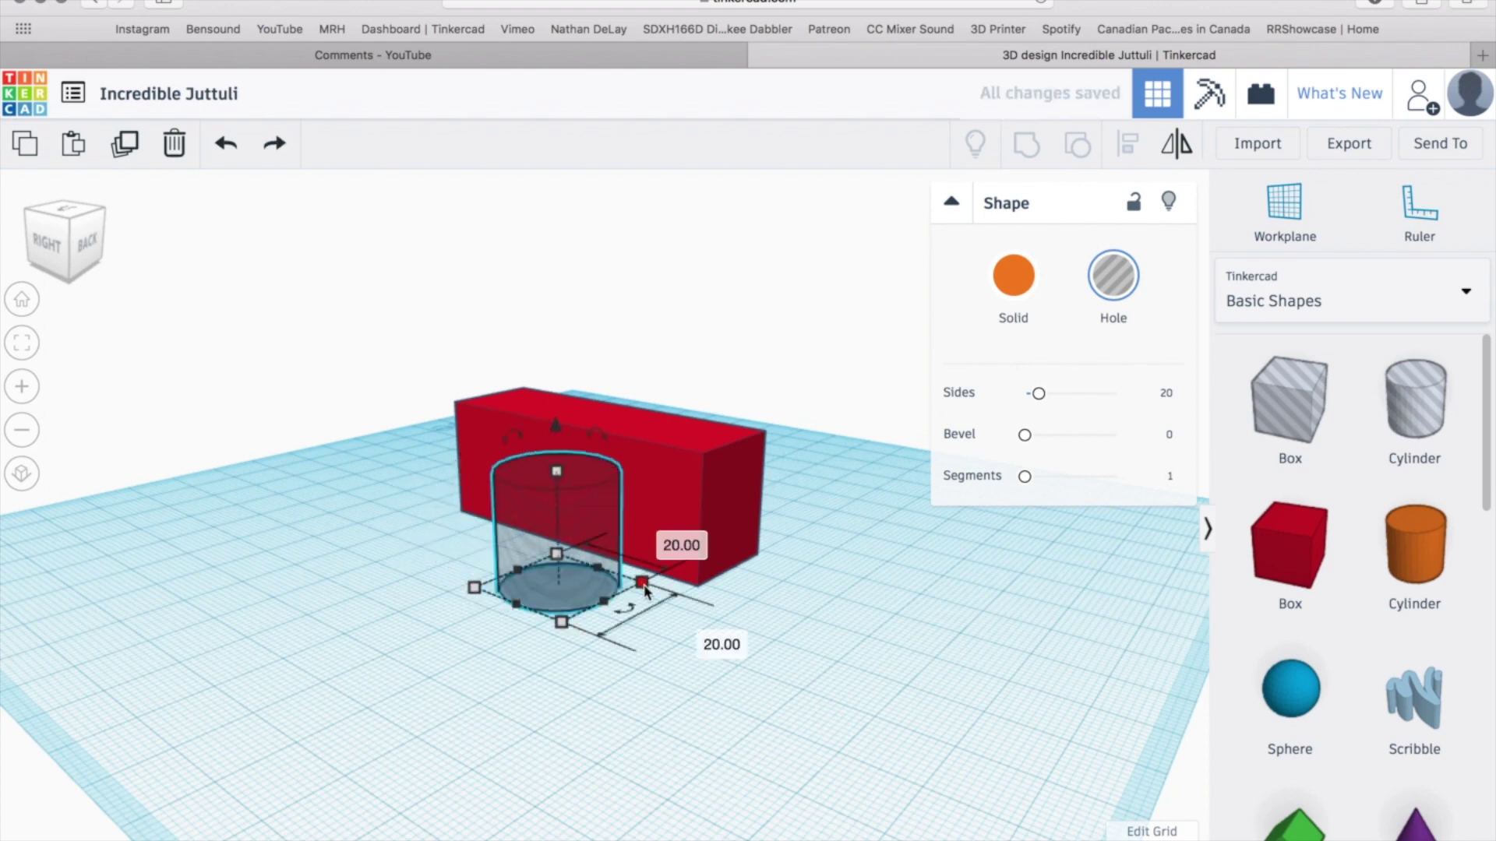
pyautogui.moveTo(643, 588); pyautogui.dragTo(548, 593)
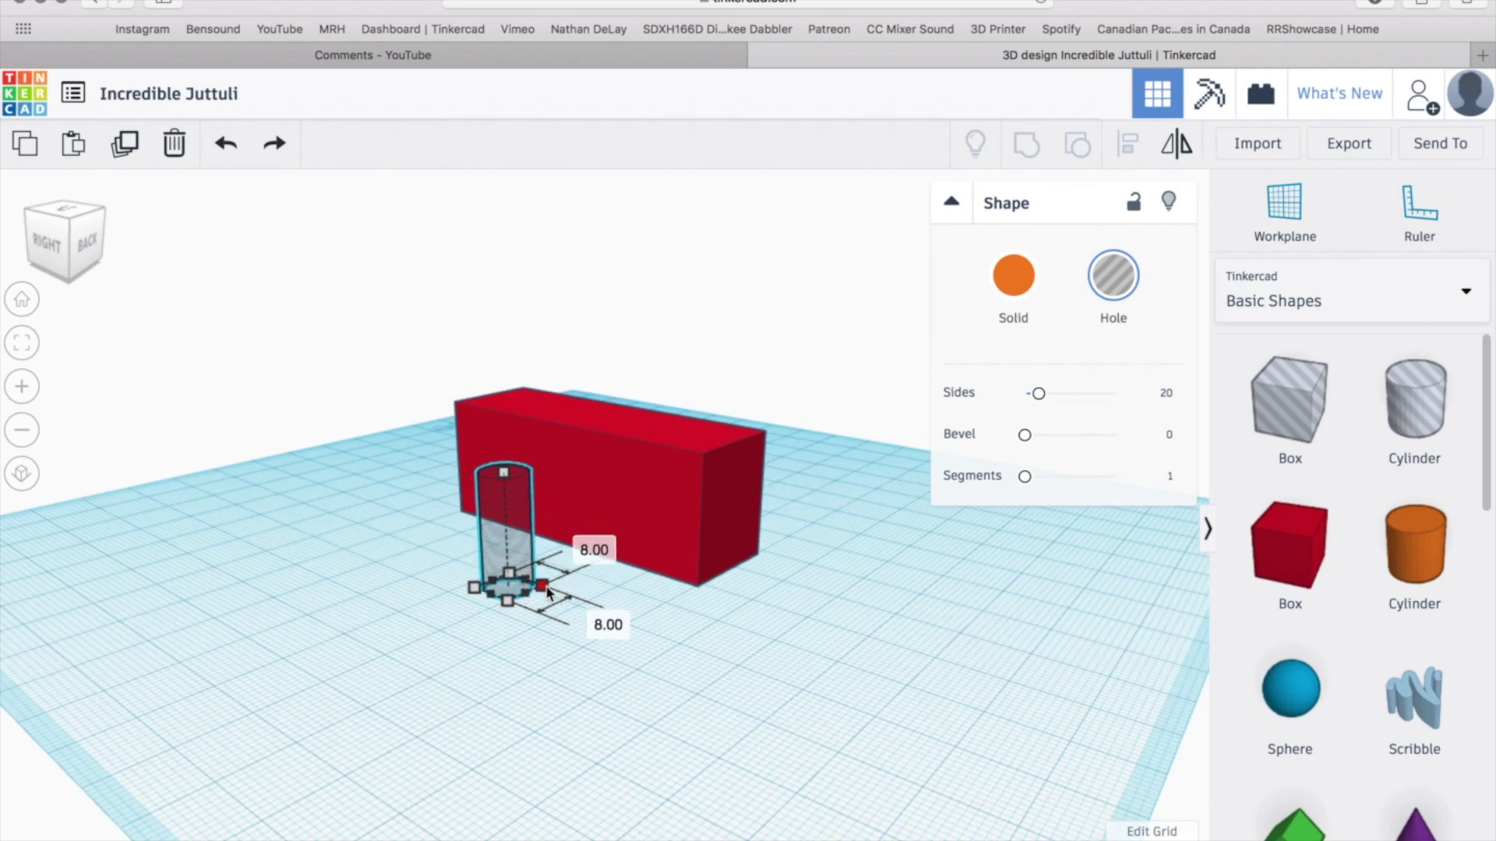
# Step: Rotate the cylinder hole 90° onto its side and nudge it into the box front
pyautogui.click(89, 249)
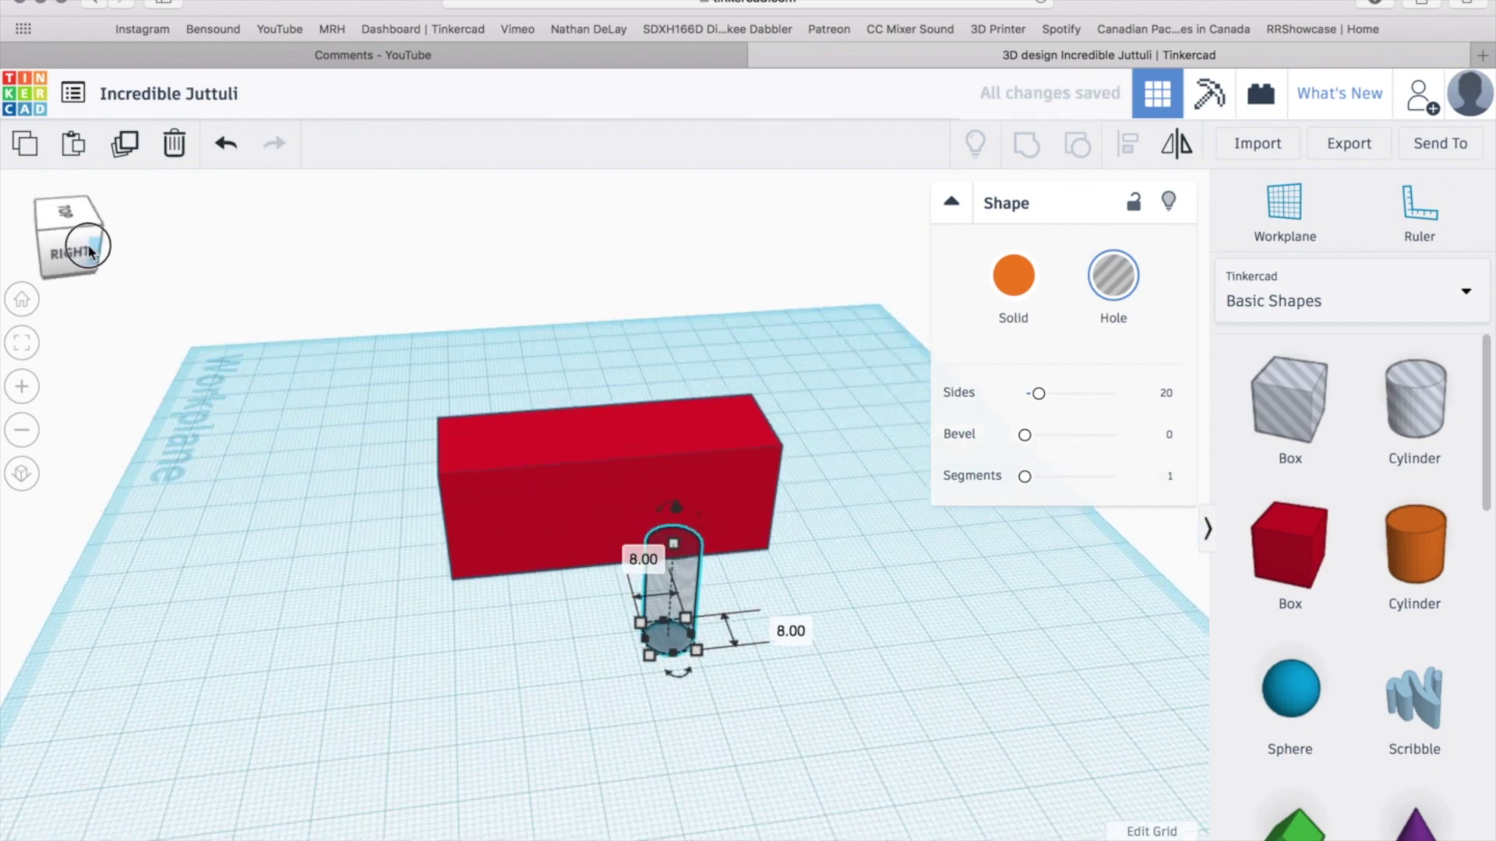
pyautogui.moveTo(89, 249); pyautogui.dragTo(66, 250)
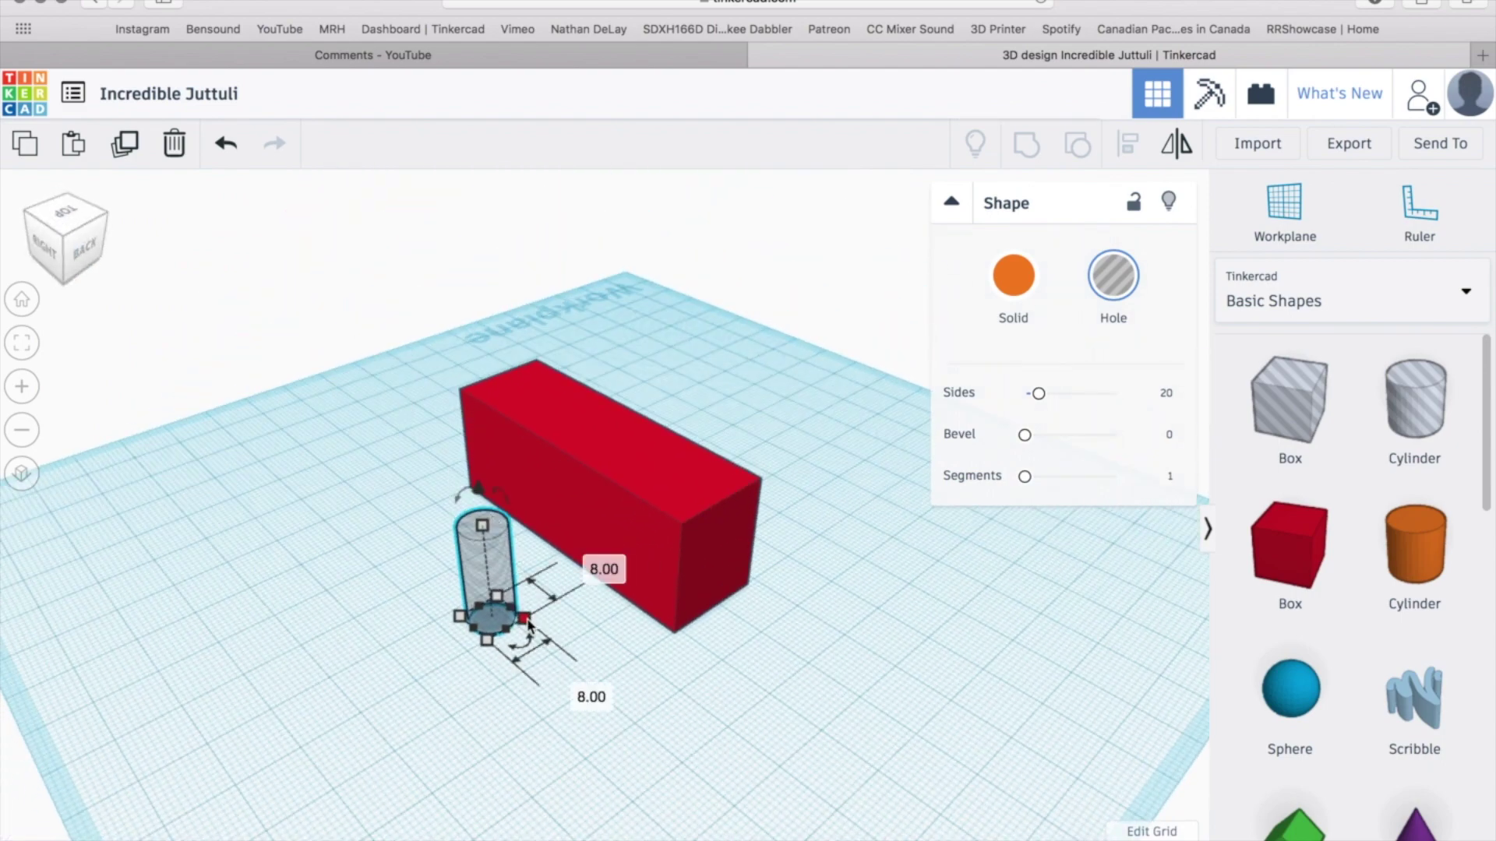
pyautogui.moveTo(465, 494); pyautogui.dragTo(424, 602)
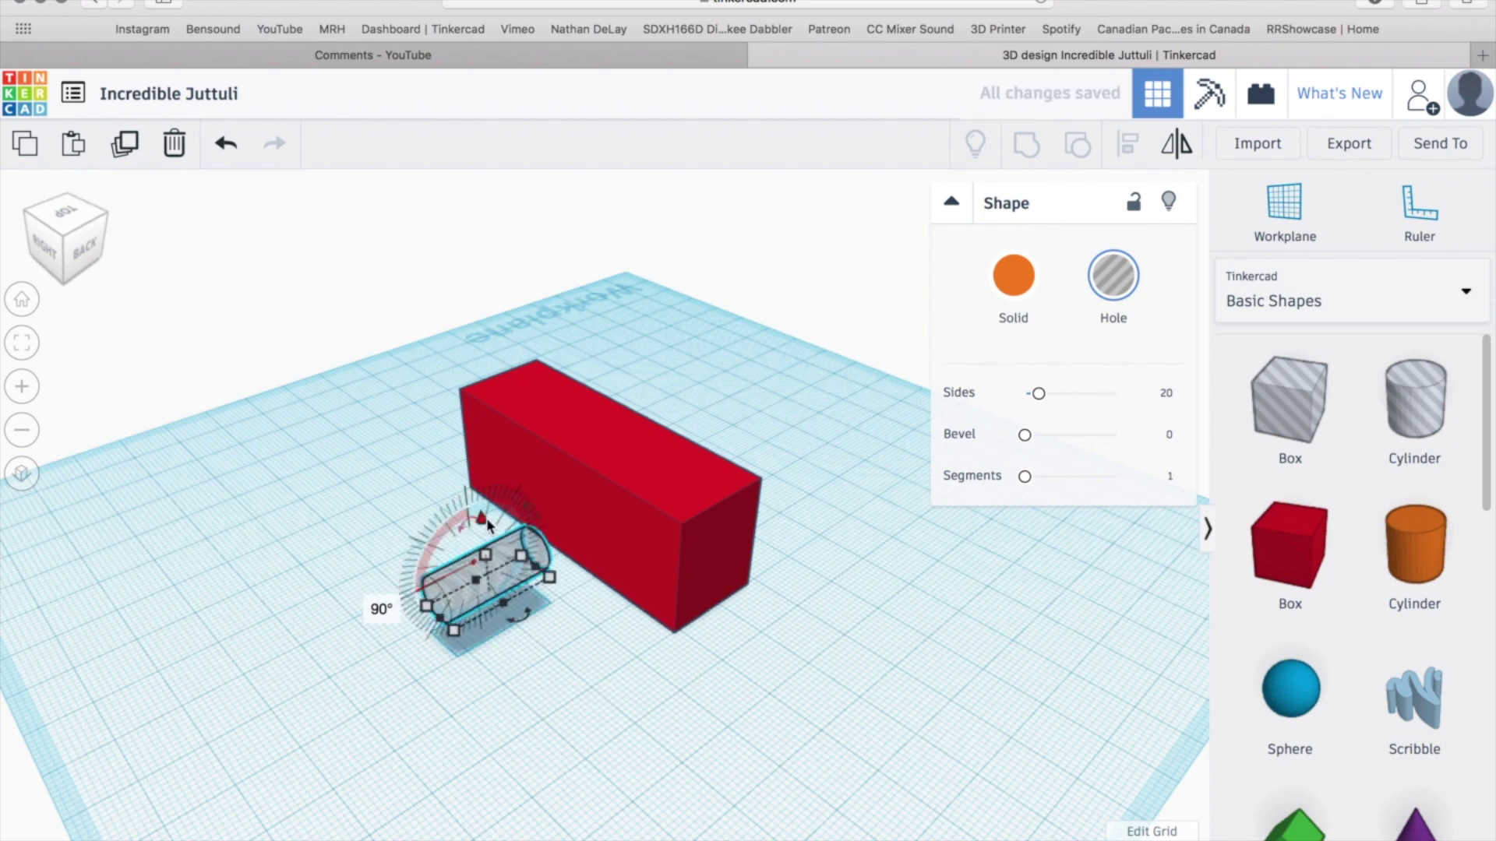
pyautogui.moveTo(479, 567); pyautogui.dragTo(597, 542)
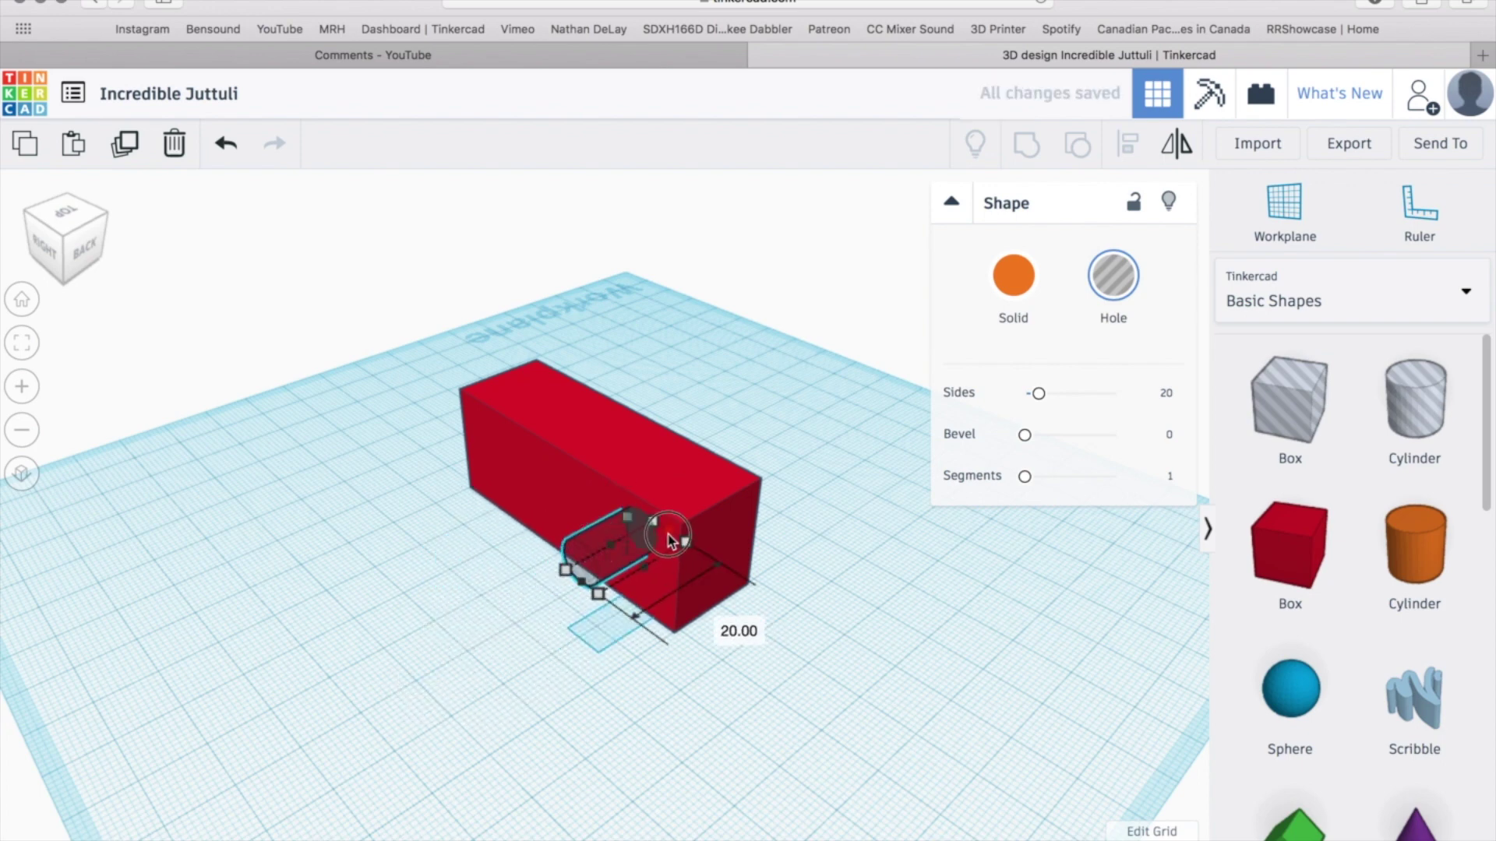
pyautogui.click(44, 245)
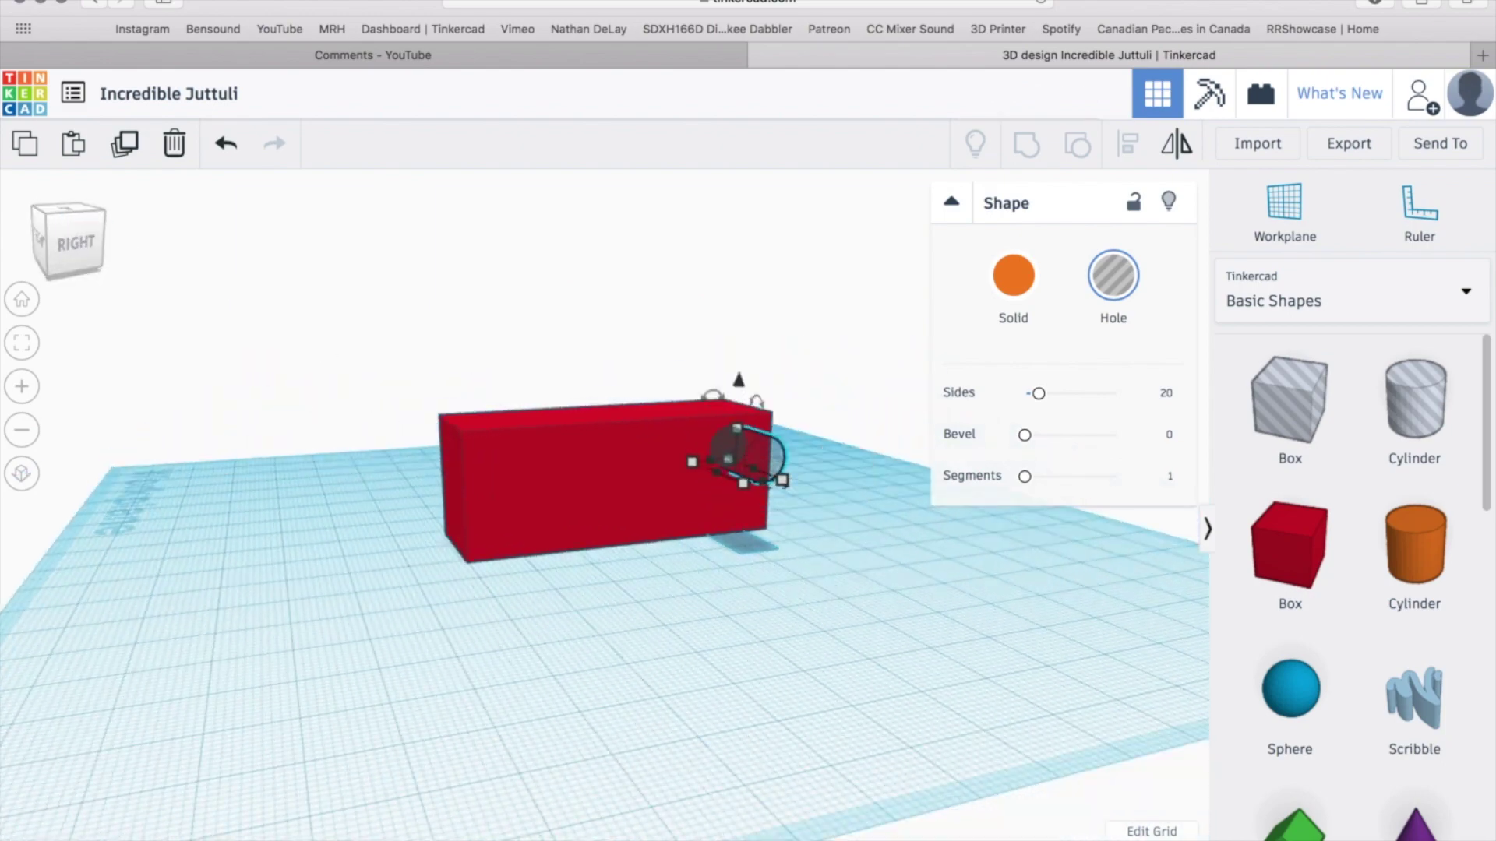
pyautogui.press('Right')
pyautogui.press('Right')
pyautogui.press('Right')
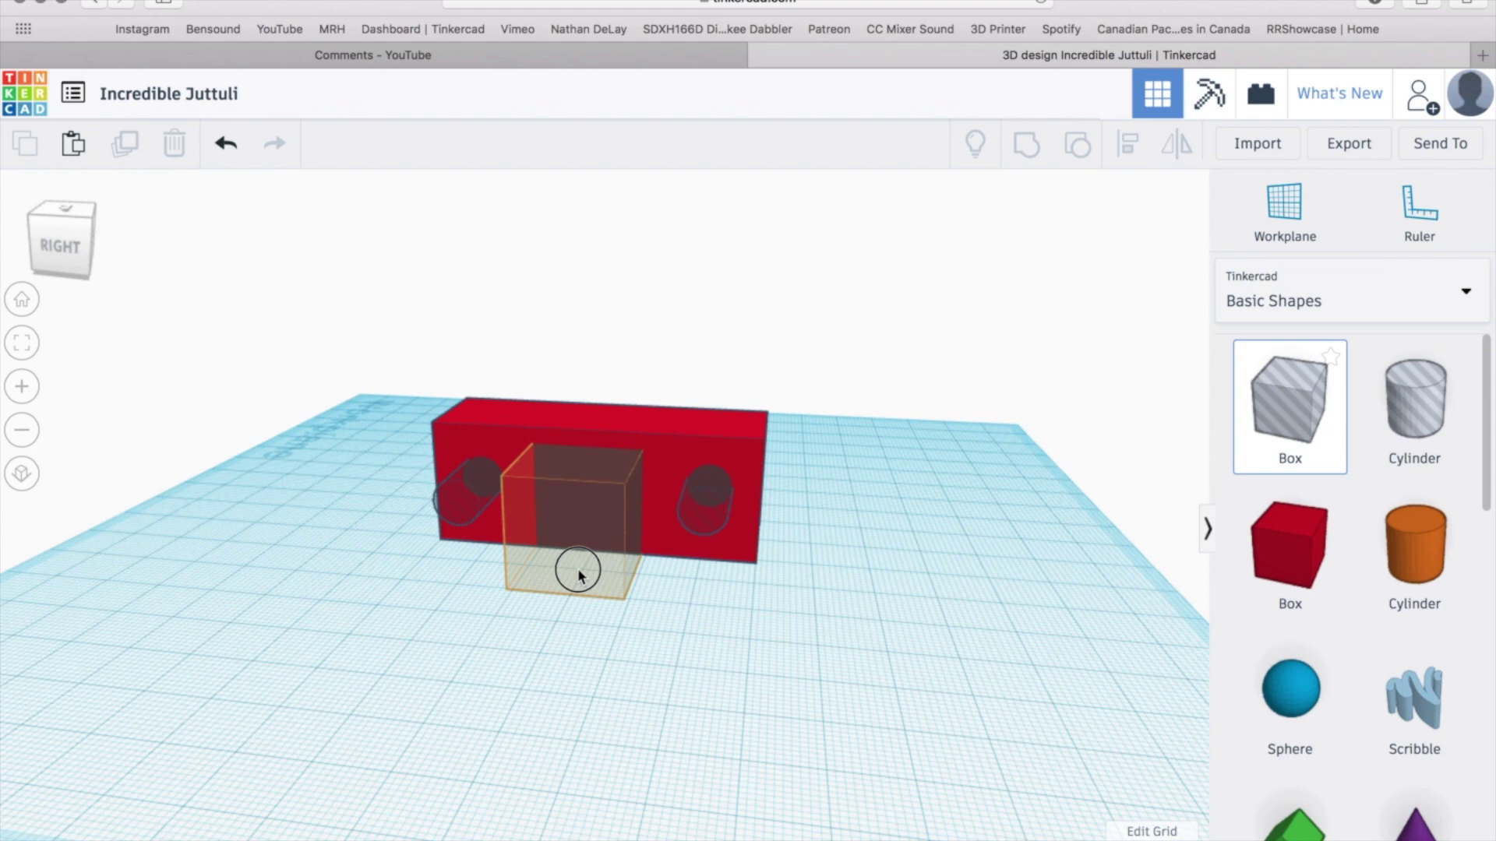
# Step: Place a box hole 17 tall and slide it into the building's front as a door
pyautogui.click(584, 569)
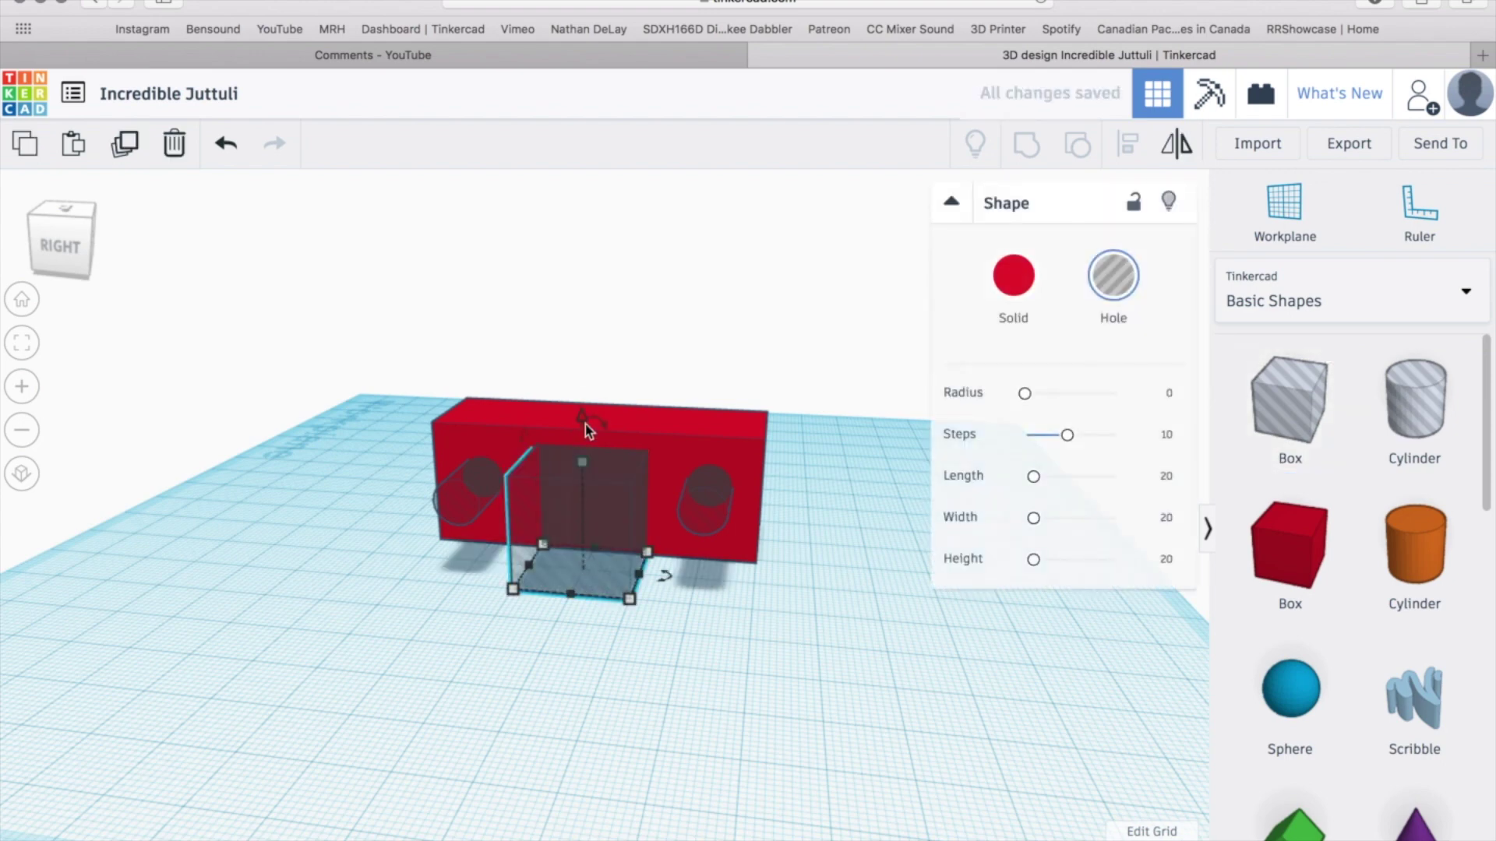
pyautogui.moveTo(586, 427); pyautogui.dragTo(584, 487)
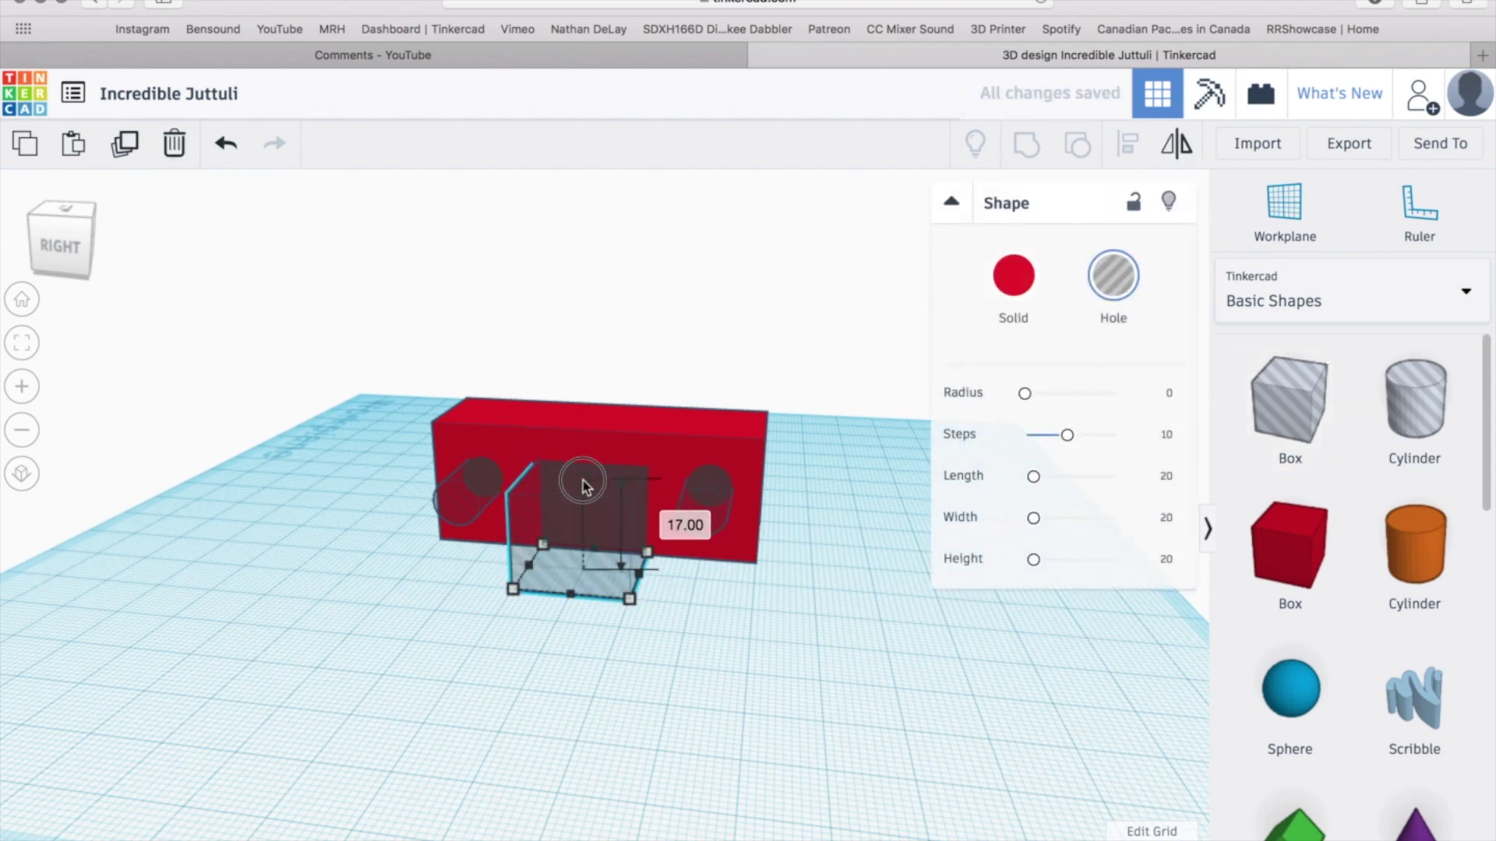
pyautogui.moveTo(583, 487); pyautogui.dragTo(586, 489)
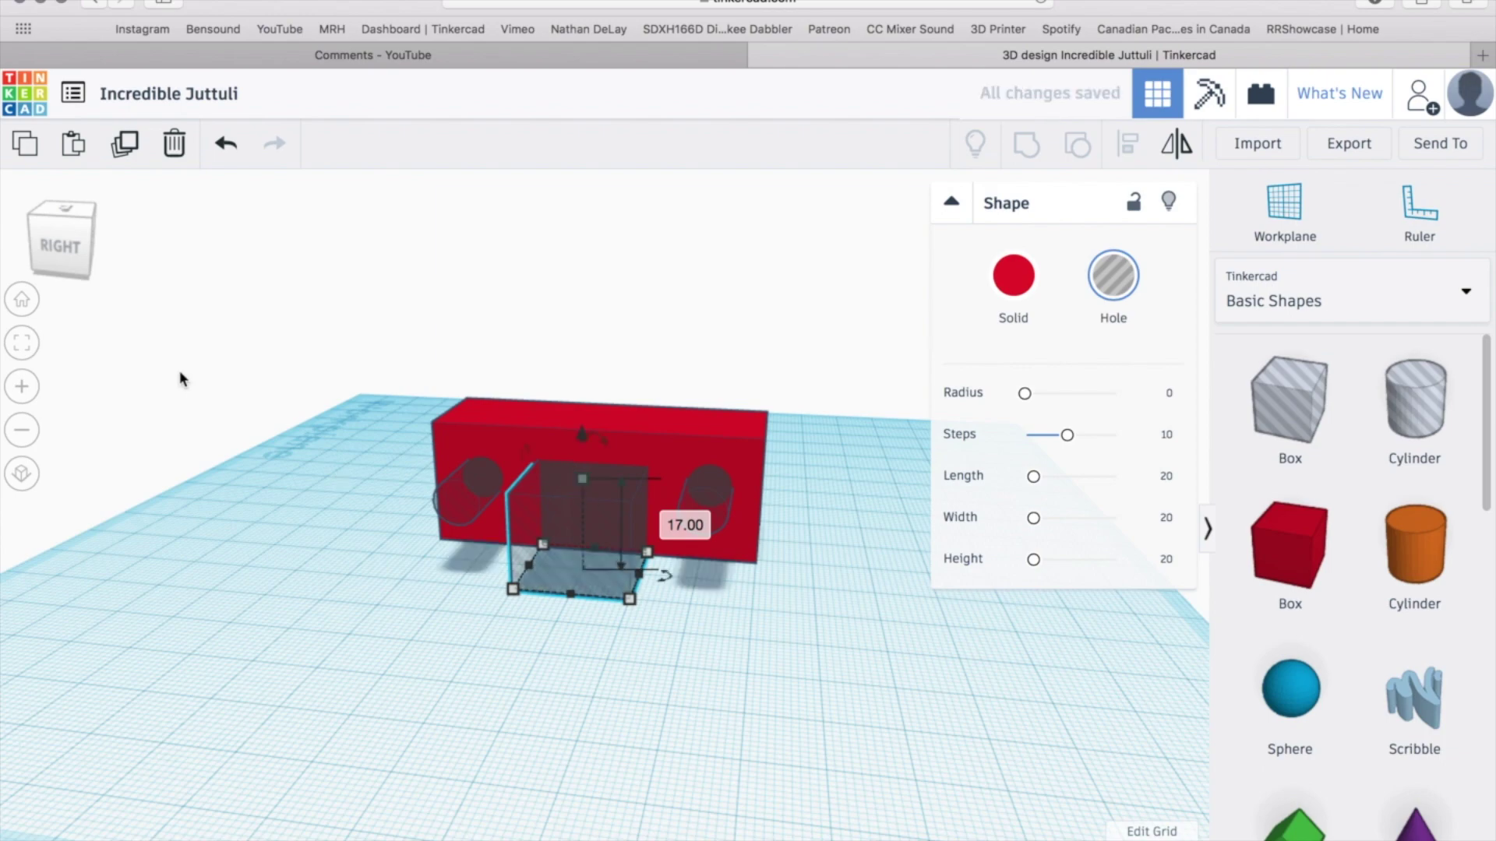
pyautogui.moveTo(85, 249); pyautogui.dragTo(46, 224)
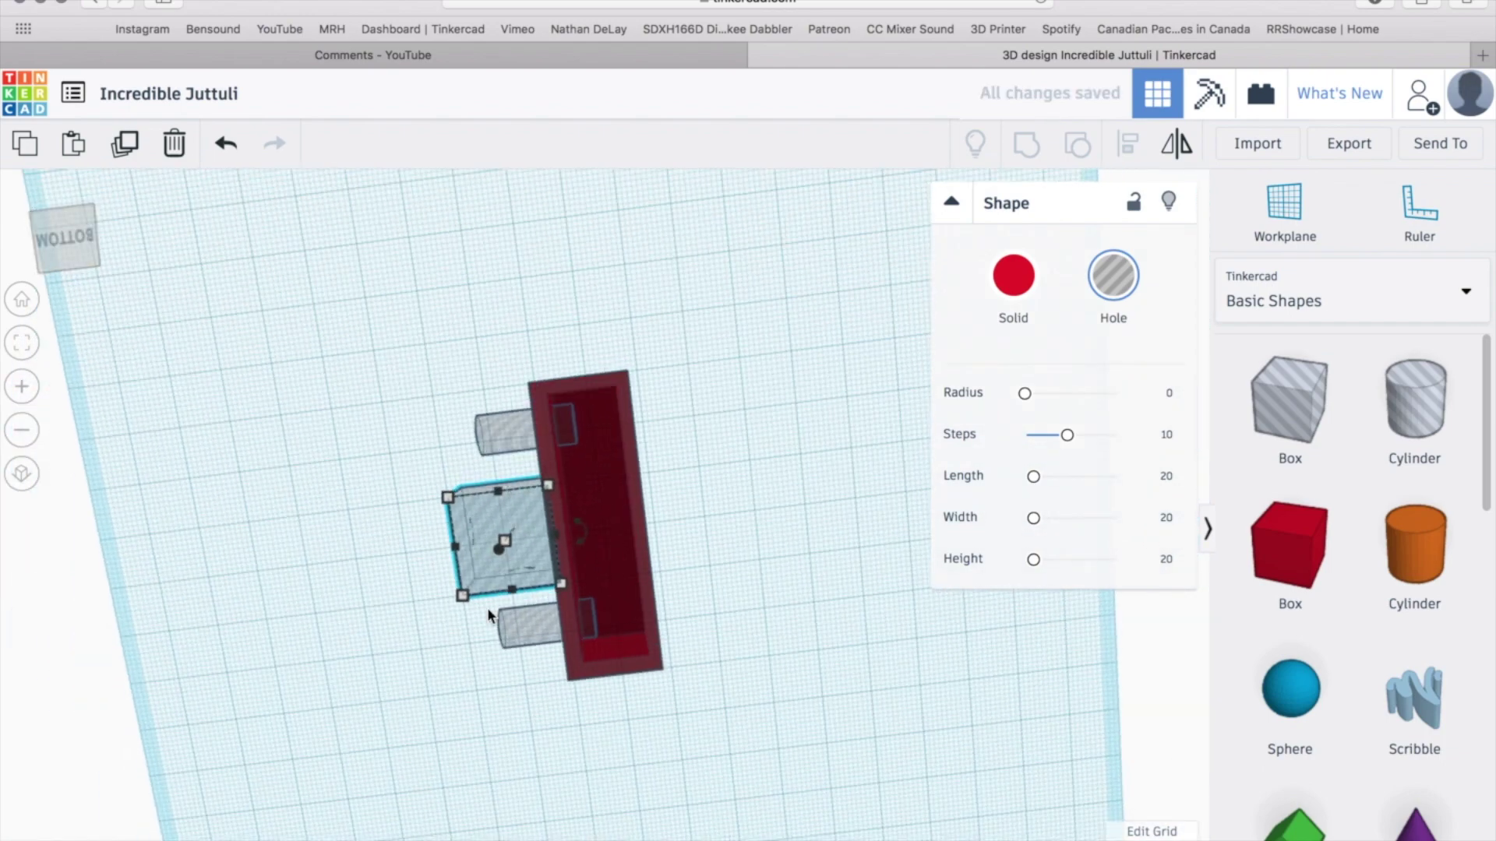
pyautogui.moveTo(474, 528); pyautogui.dragTo(484, 530)
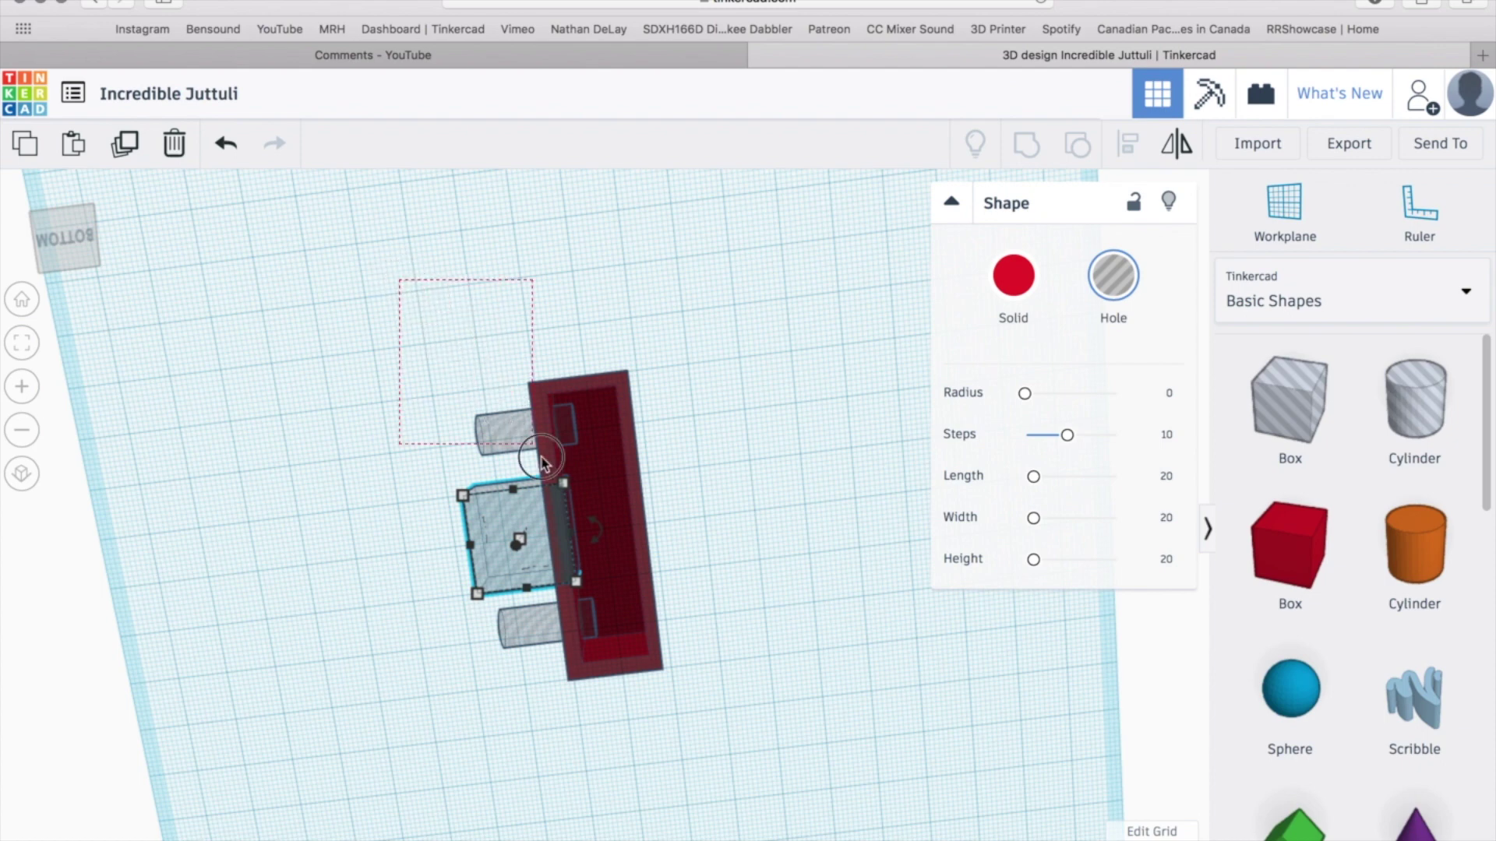
# Step: Select the red box and all three holes and group them into one shape
pyautogui.moveTo(541, 462); pyautogui.dragTo(713, 732)
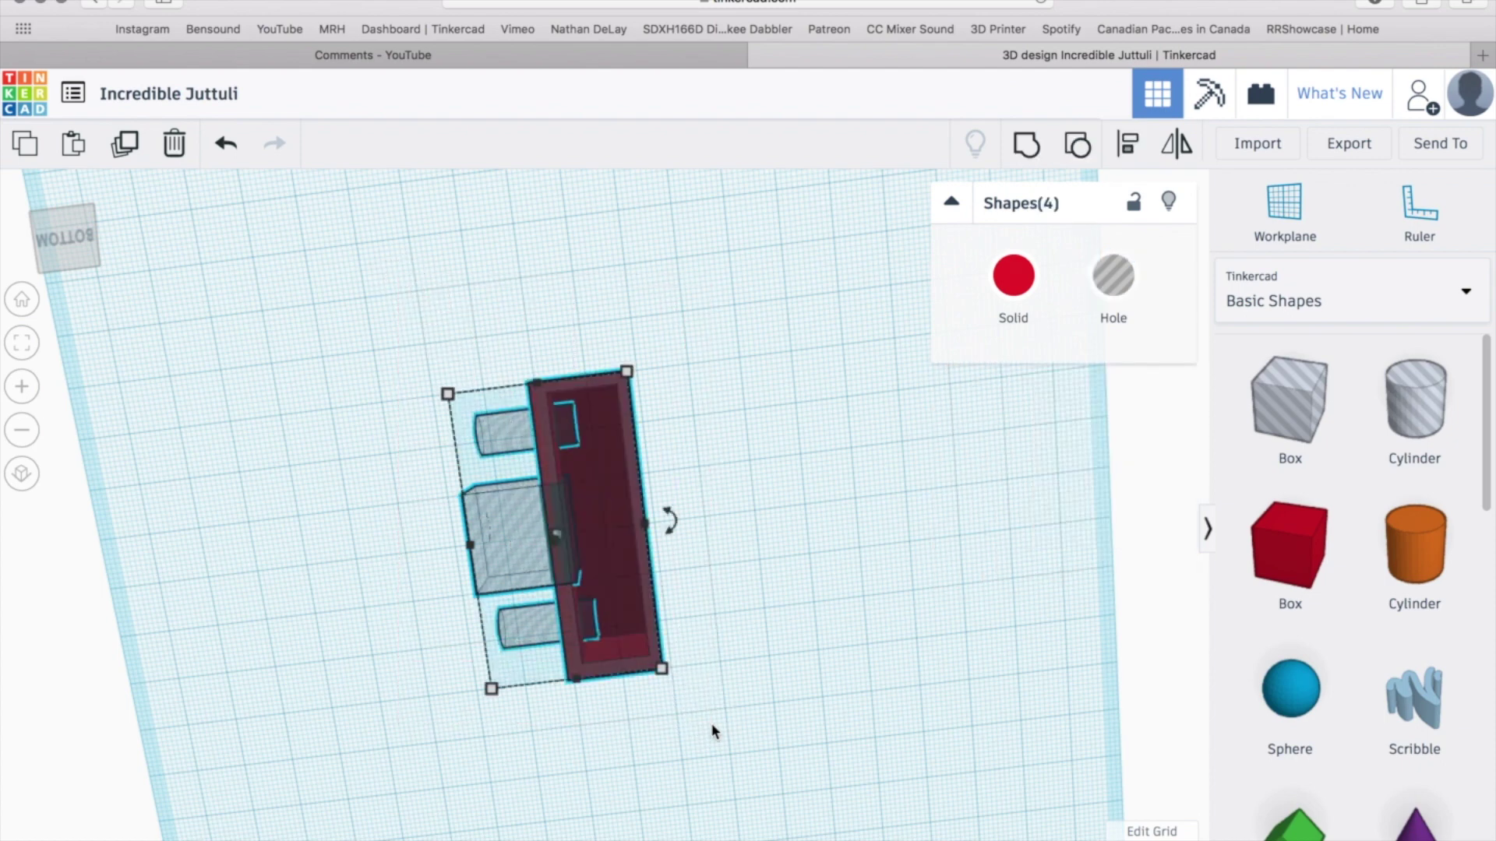
pyautogui.click(1026, 144)
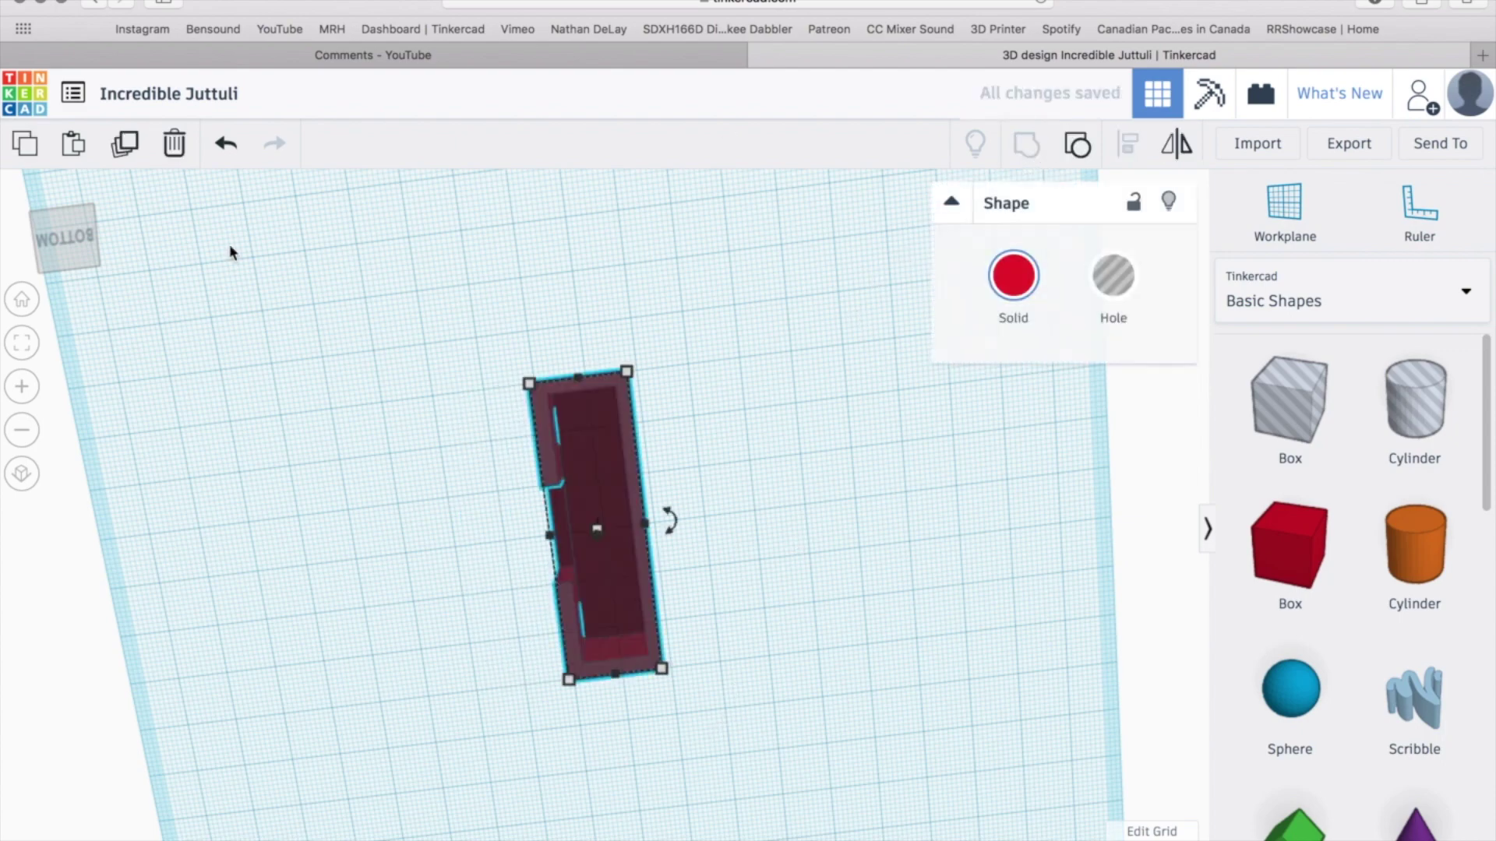
pyautogui.click(90, 231)
pyautogui.moveTo(90, 231); pyautogui.dragTo(118, 254)
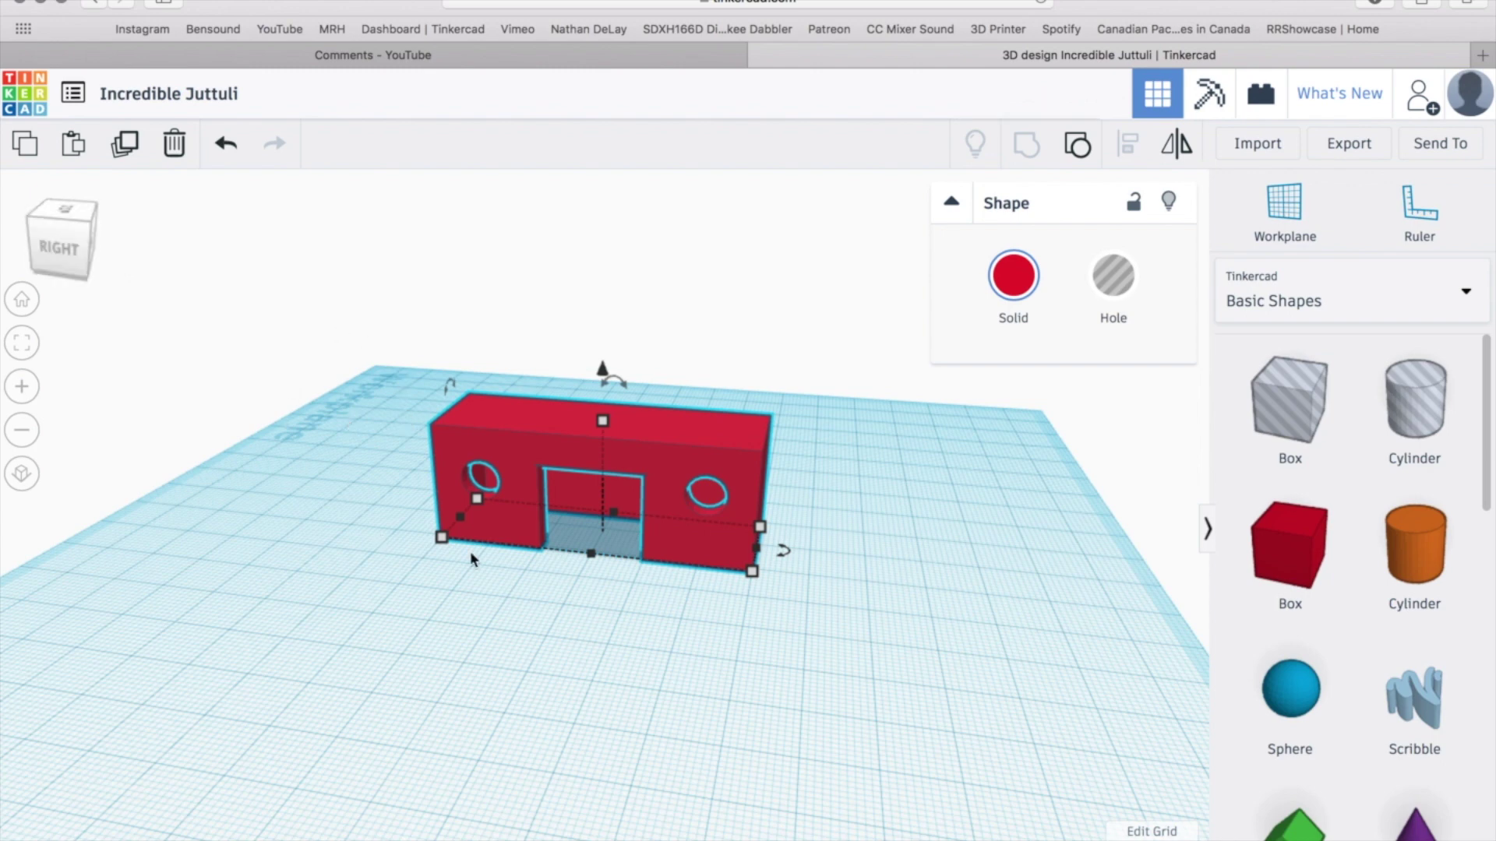
# Step: Add a solid box 4 tall and set it into the building's roof
pyautogui.click(1289, 550)
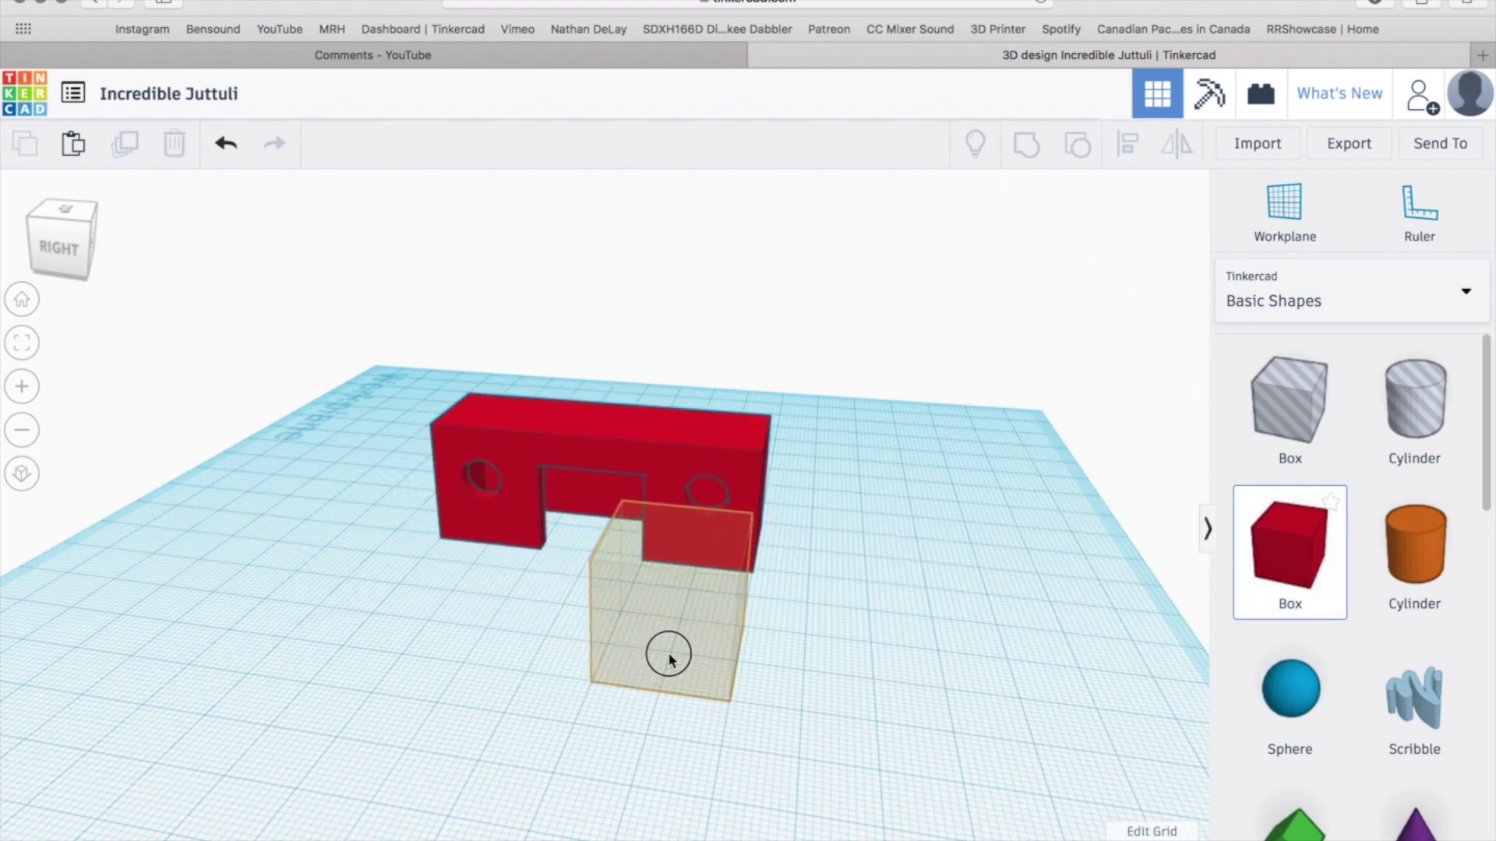
pyautogui.click(670, 659)
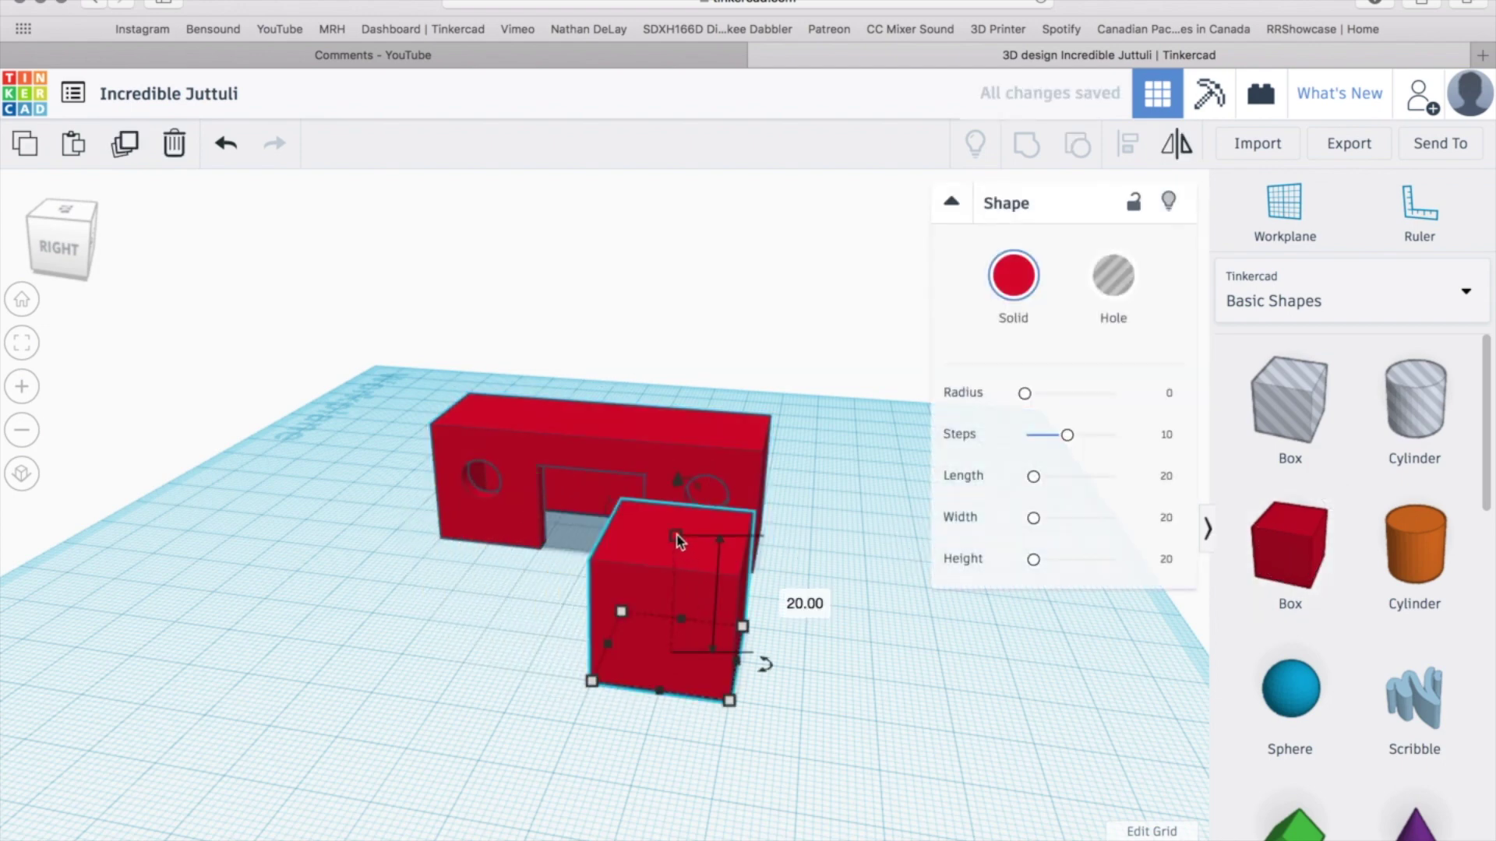
pyautogui.moveTo(678, 541); pyautogui.dragTo(685, 613)
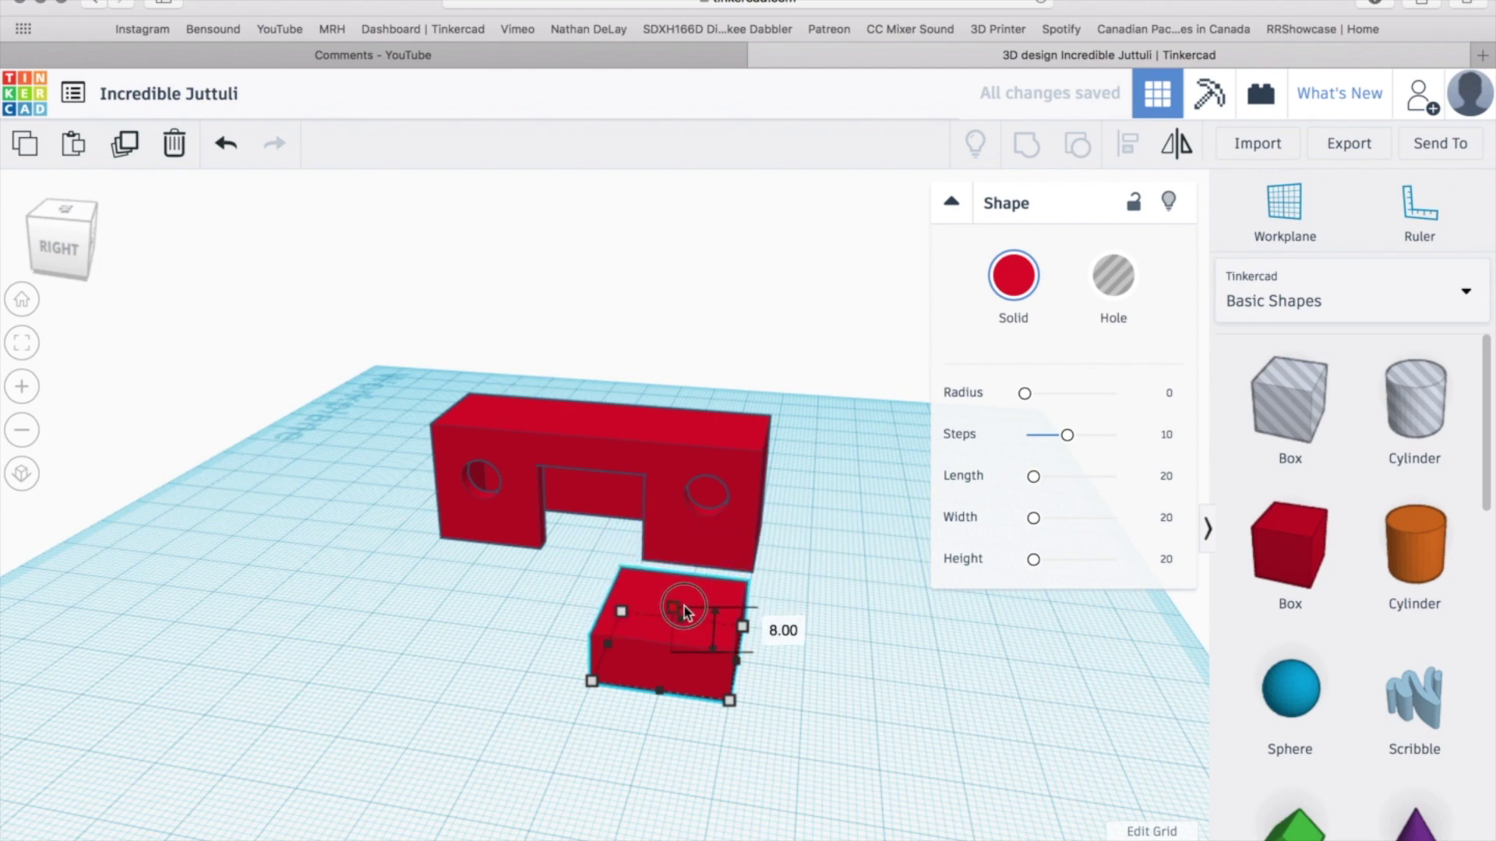
pyautogui.moveTo(685, 613)
pyautogui.mouseDown()
pyautogui.moveTo(702, 665)
pyautogui.moveTo(618, 658)
pyautogui.moveTo(590, 377)
pyautogui.mouseUp()
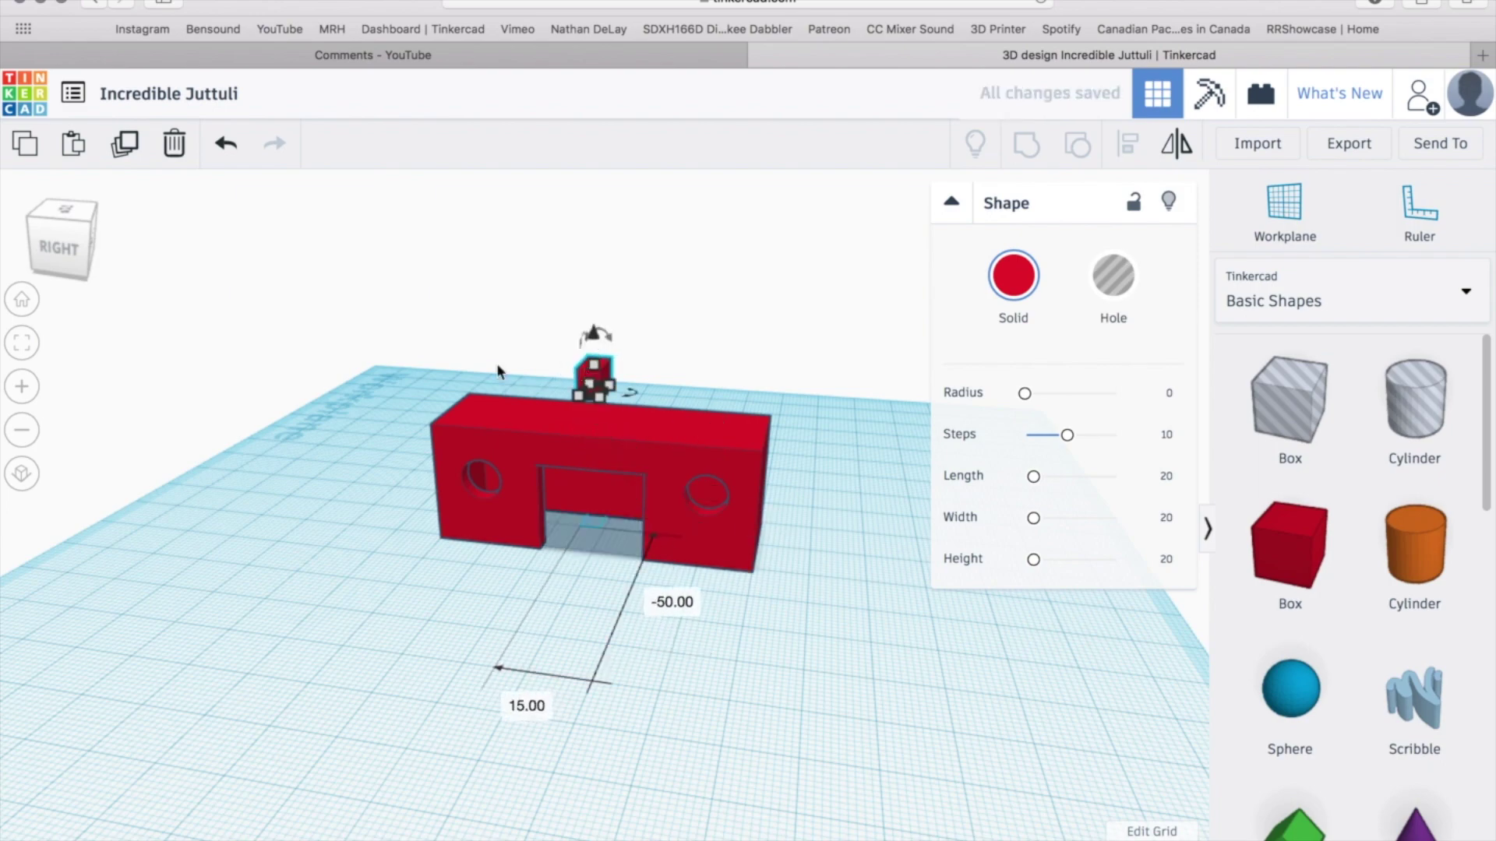
pyautogui.scroll(5, 527, 339)
pyautogui.click(557, 237)
pyautogui.moveTo(558, 238); pyautogui.dragTo(557, 254)
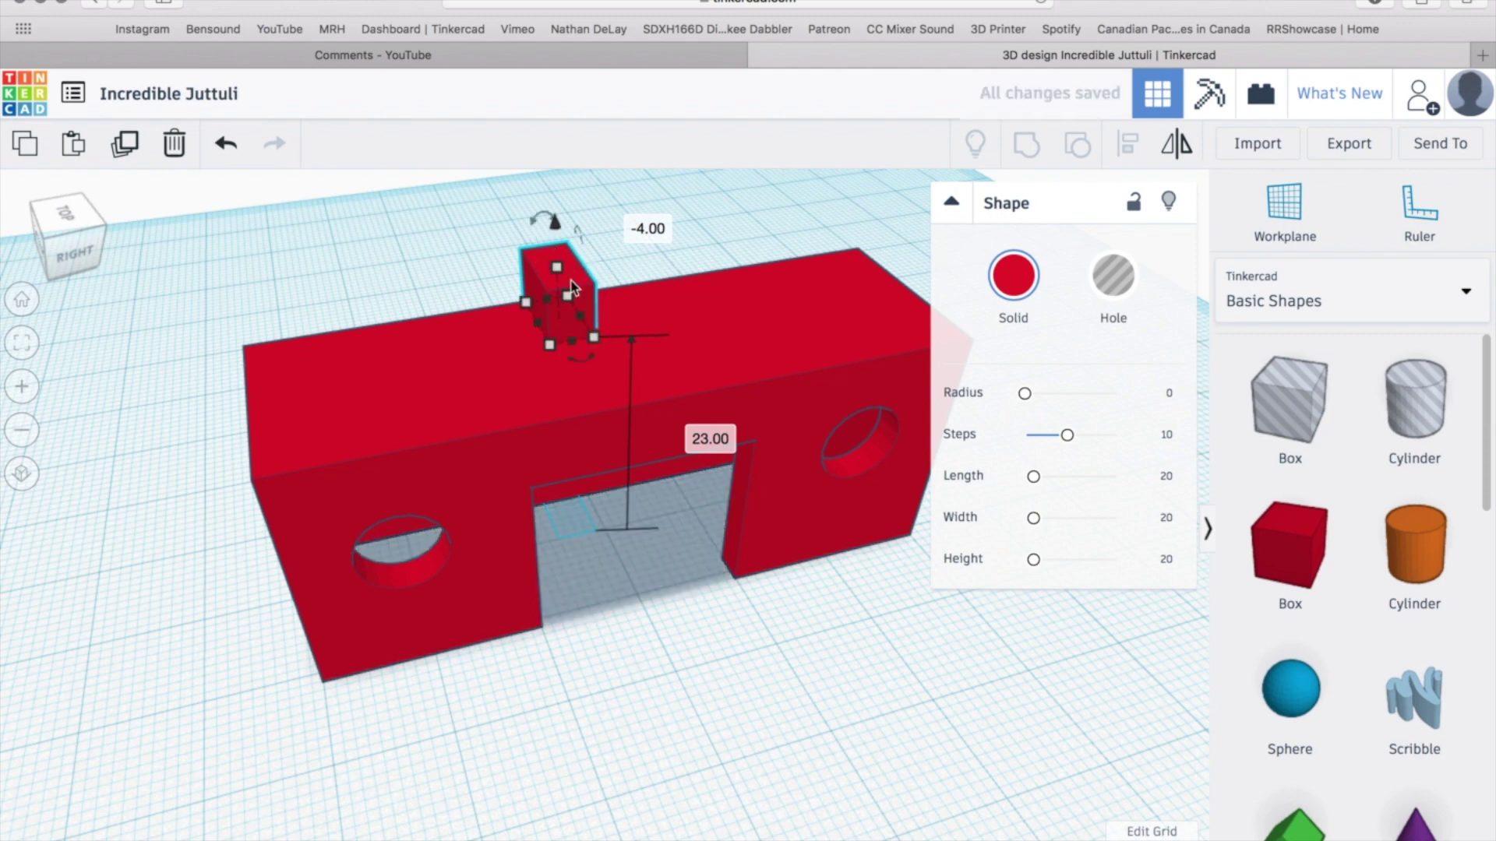
# Step: Move the roof block right, Alt-copy it to the left end, and group everything
pyautogui.moveTo(575, 281); pyautogui.dragTo(839, 270)
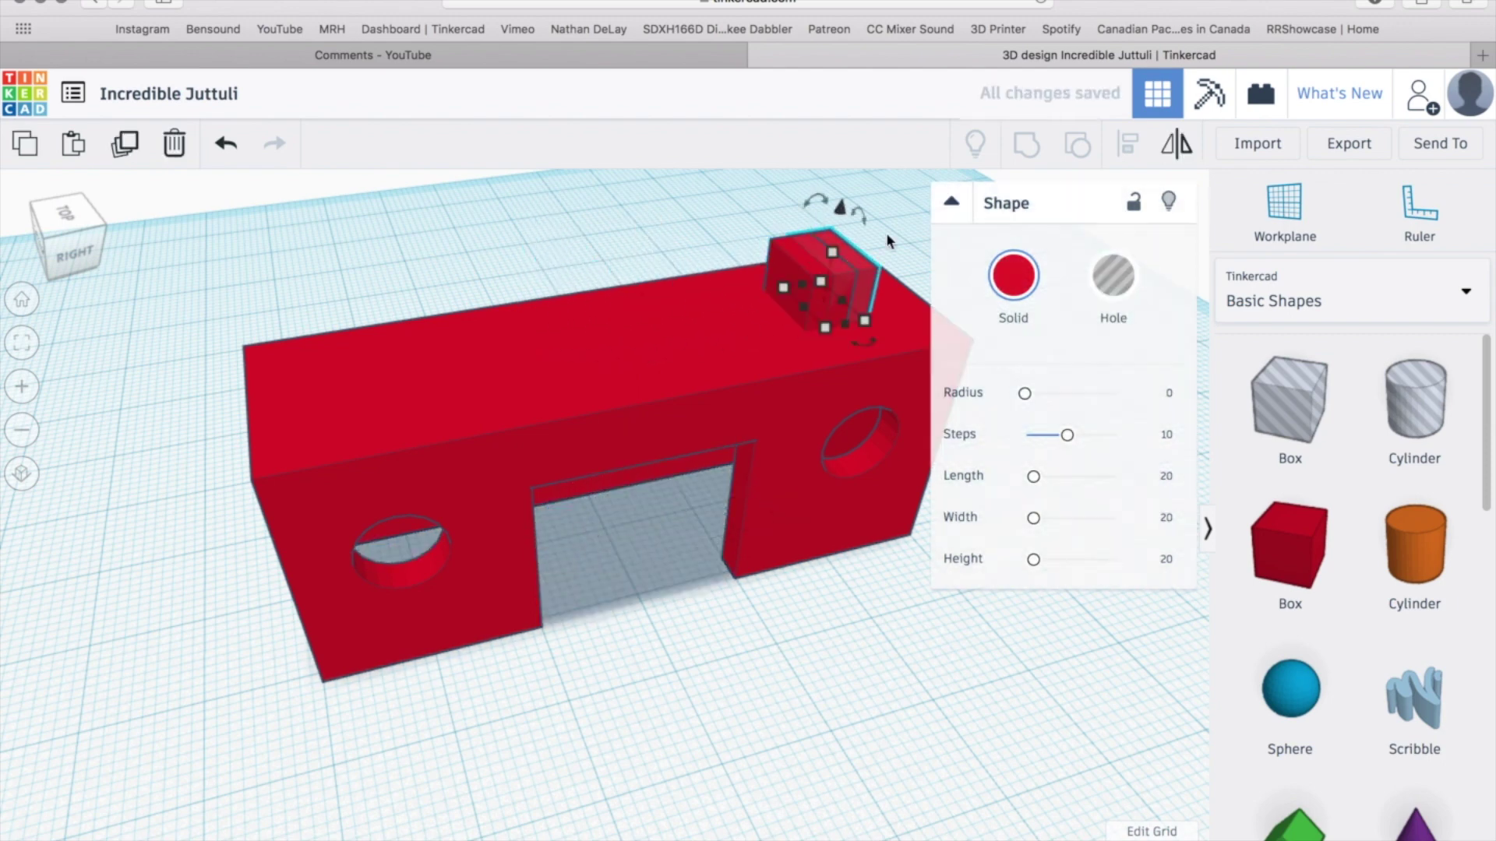
pyautogui.keyDown('alt'); pyautogui.moveTo(834, 271); pyautogui.dragTo(340, 351); pyautogui.keyUp('alt')
pyautogui.hotkey('ctrl', 'a')
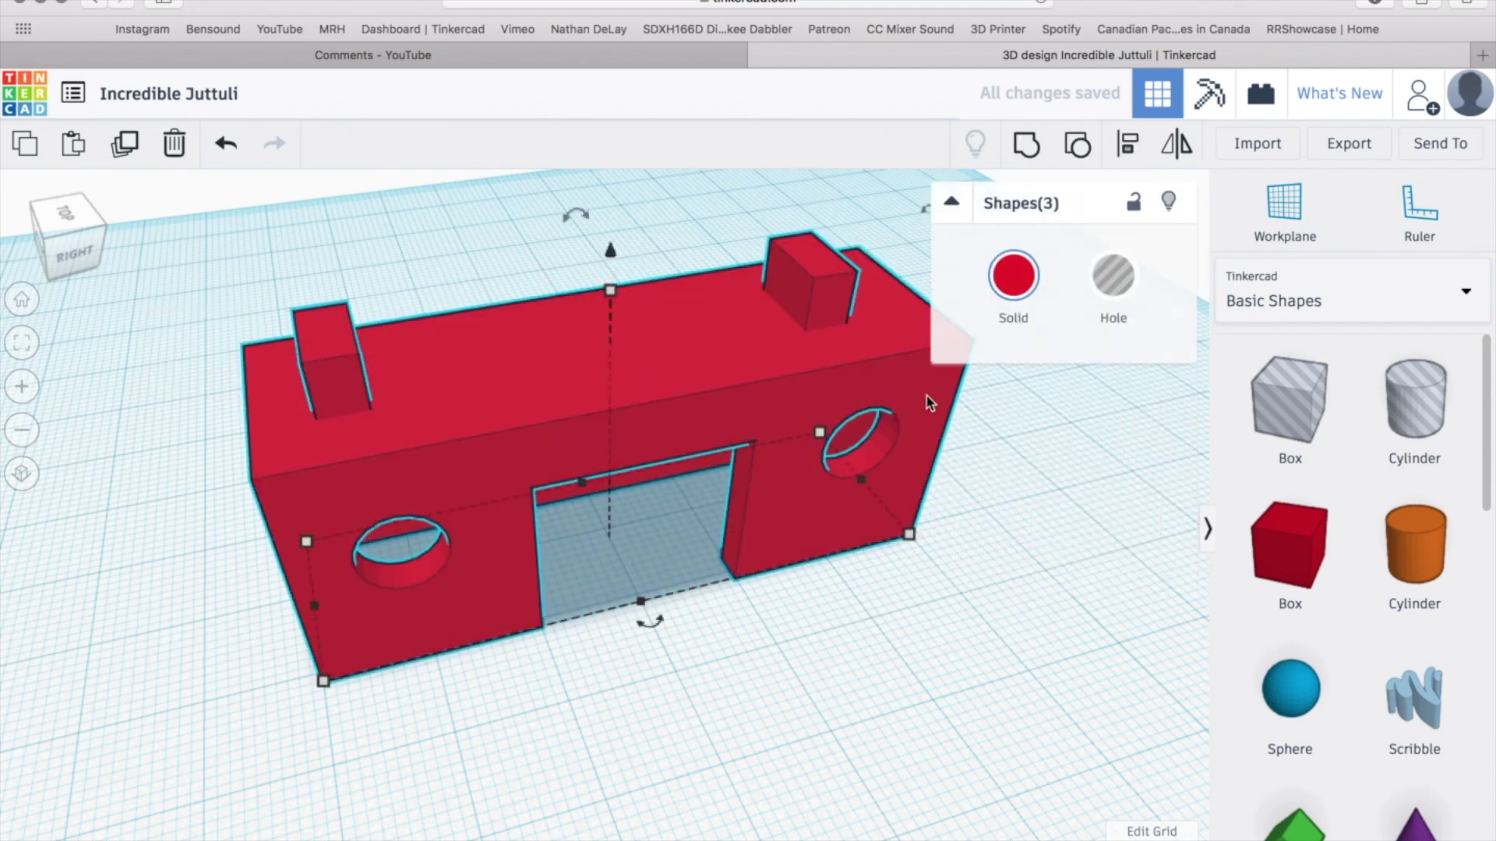
pyautogui.click(1026, 144)
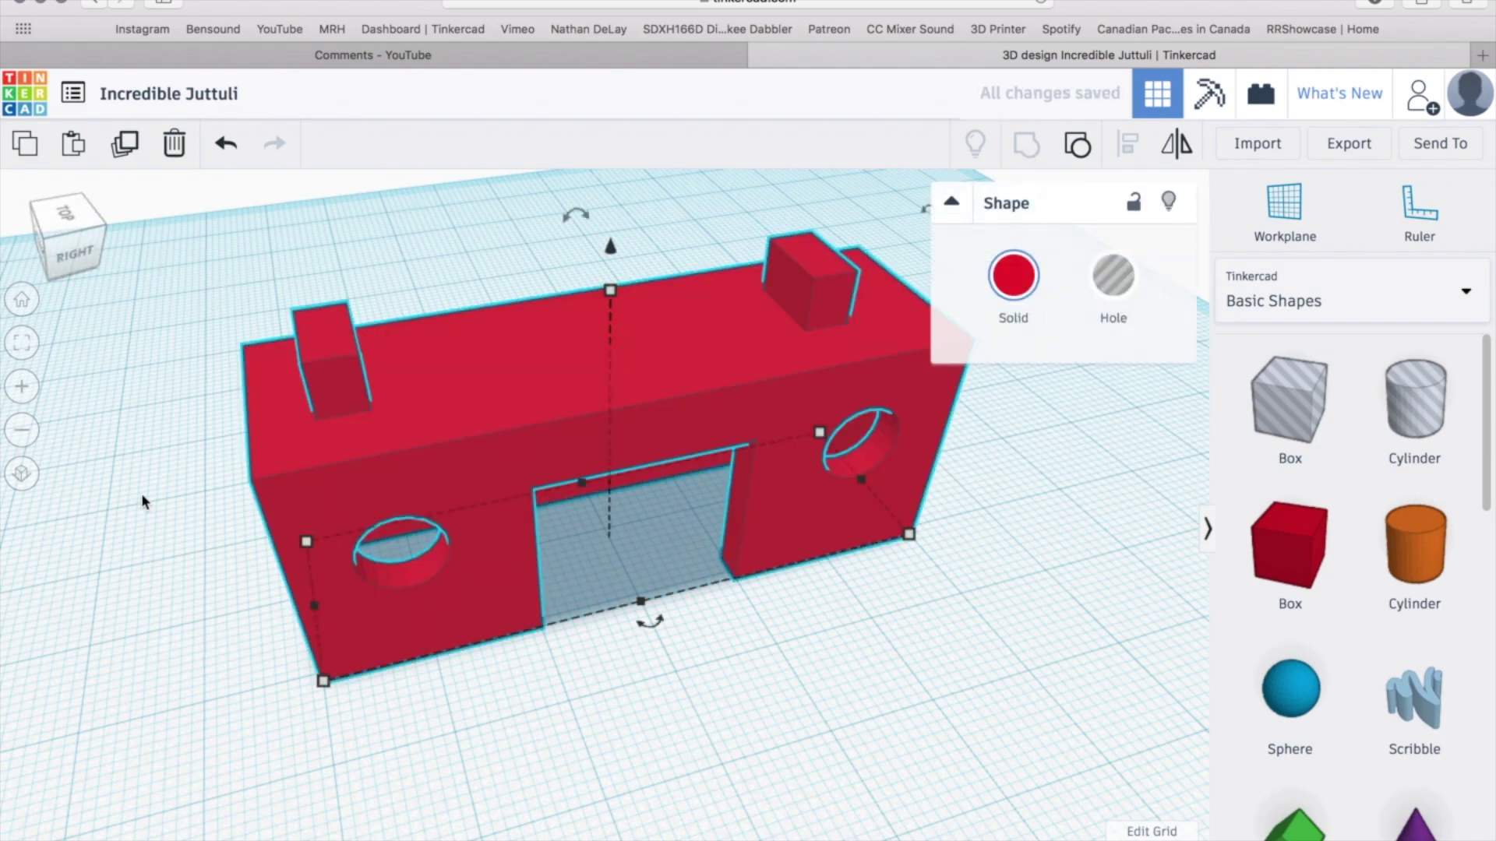
pyautogui.scroll(-3, 142, 493)
pyautogui.scroll(-3, 141, 493)
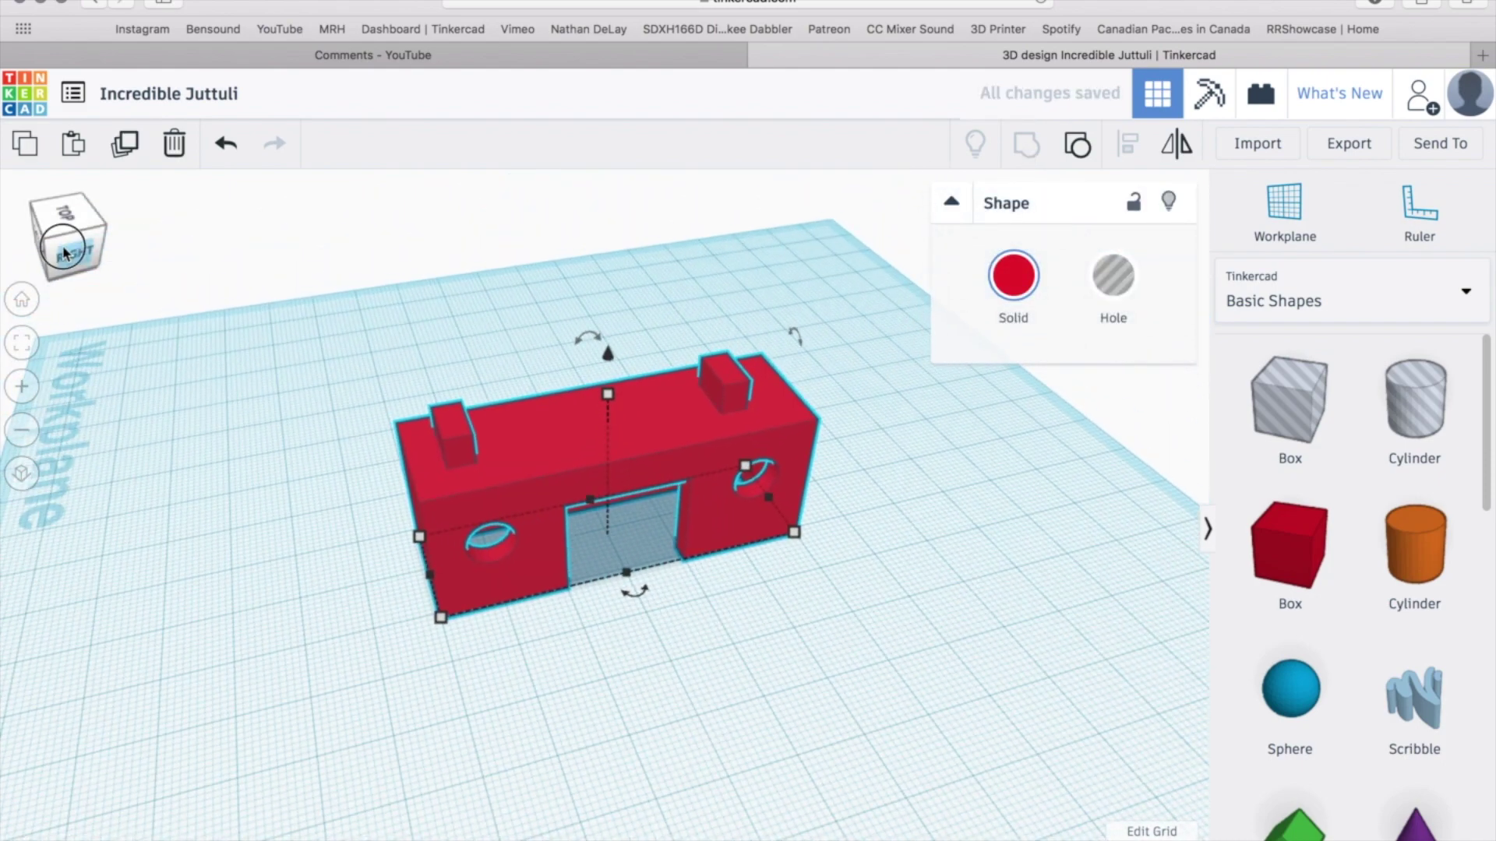
# Step: Export the building design as .STL under For 3D Print
pyautogui.moveTo(65, 252); pyautogui.dragTo(324, 500)
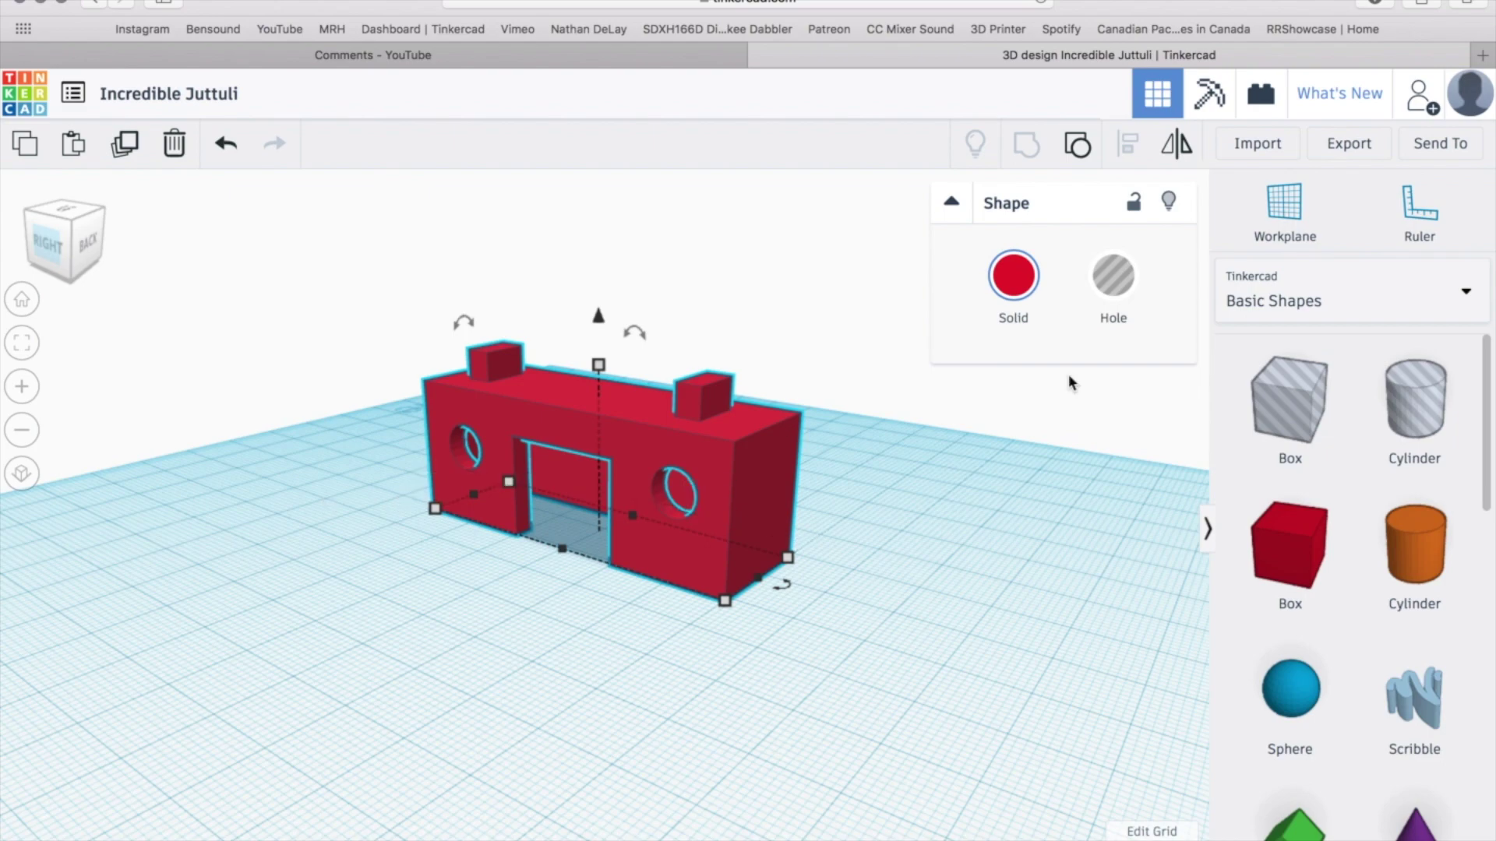
pyautogui.click(1341, 157)
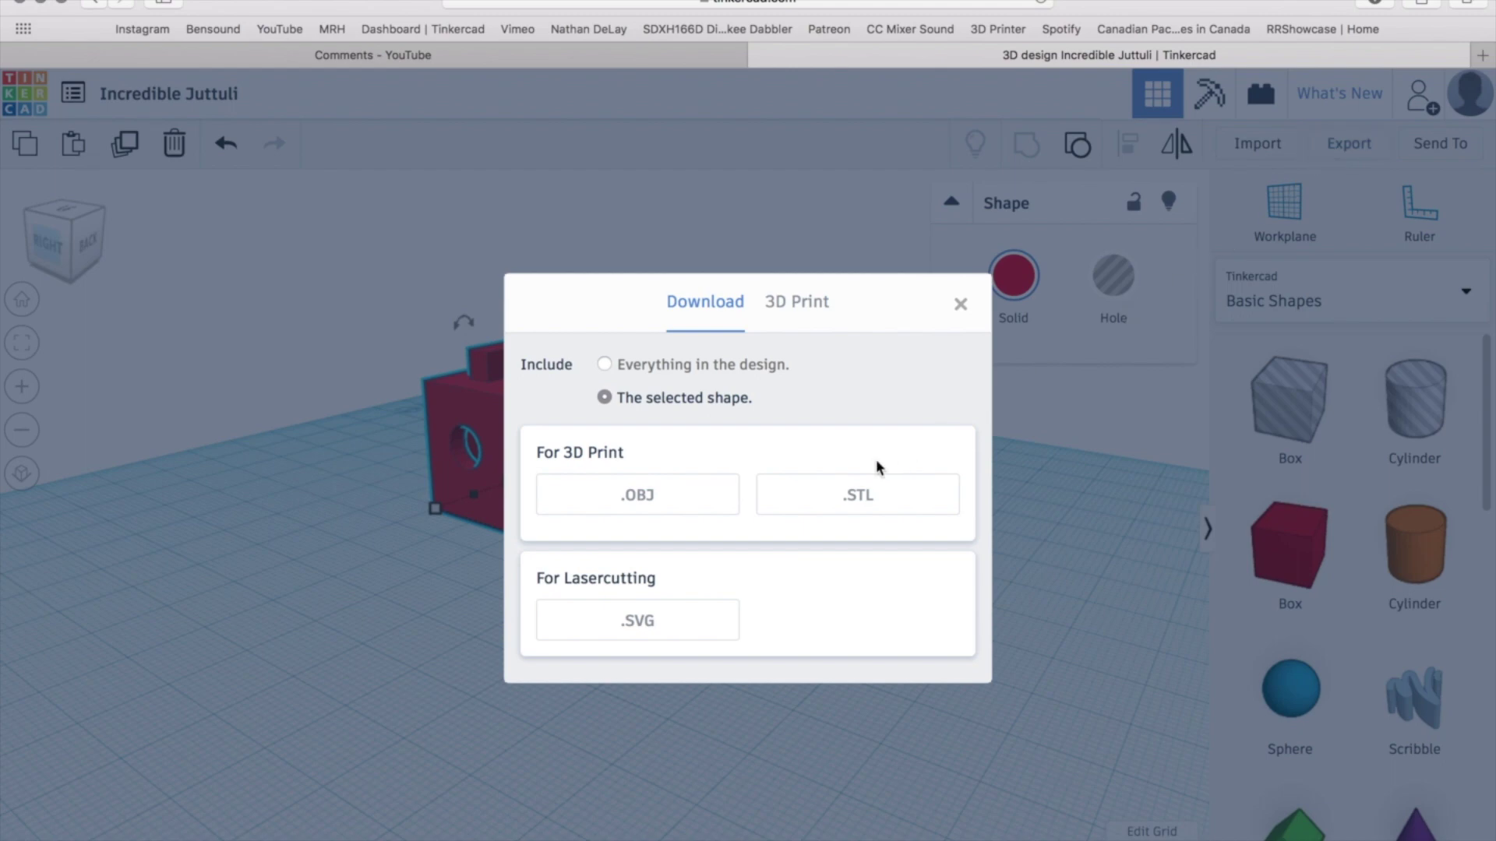
pyautogui.click(855, 497)
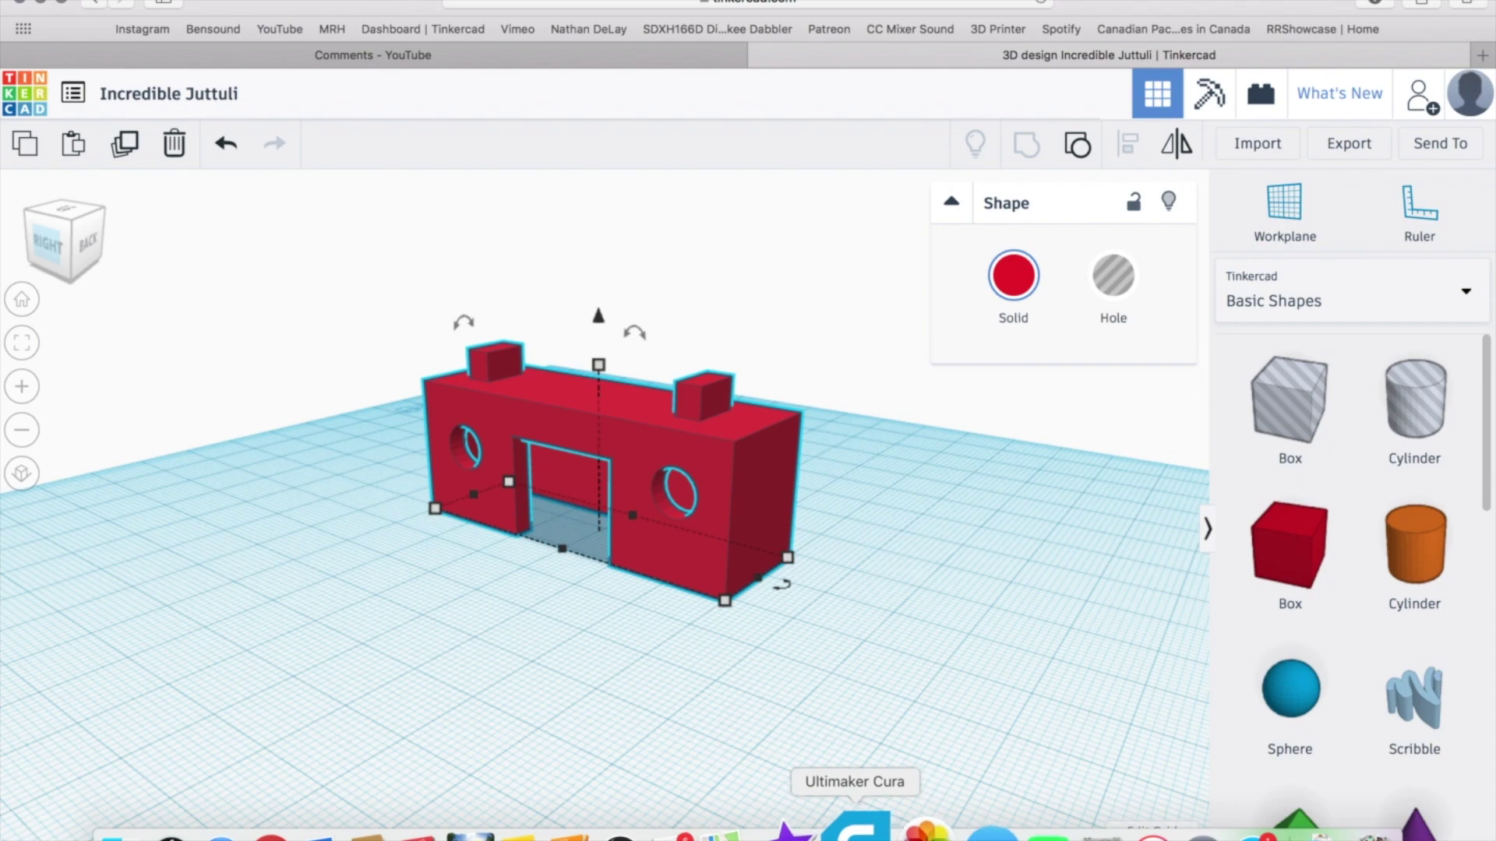
# Step: In Cura, select the building and open its Scale settings at 120×180×57 mm, 100%
pyautogui.click(859, 828)
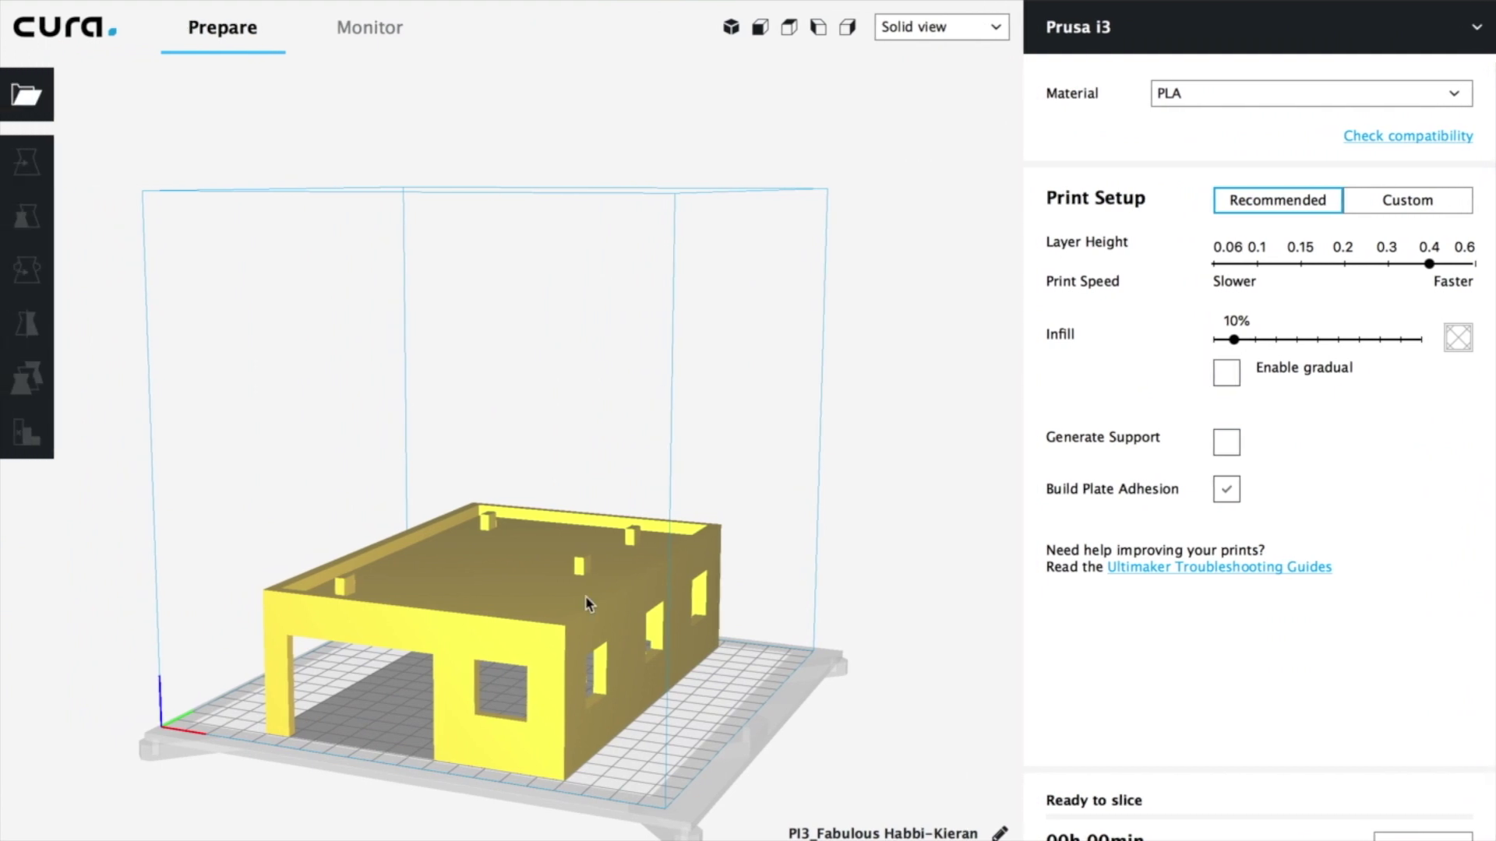
pyautogui.click(585, 601)
pyautogui.moveTo(586, 605); pyautogui.dragTo(268, 350, button='right')
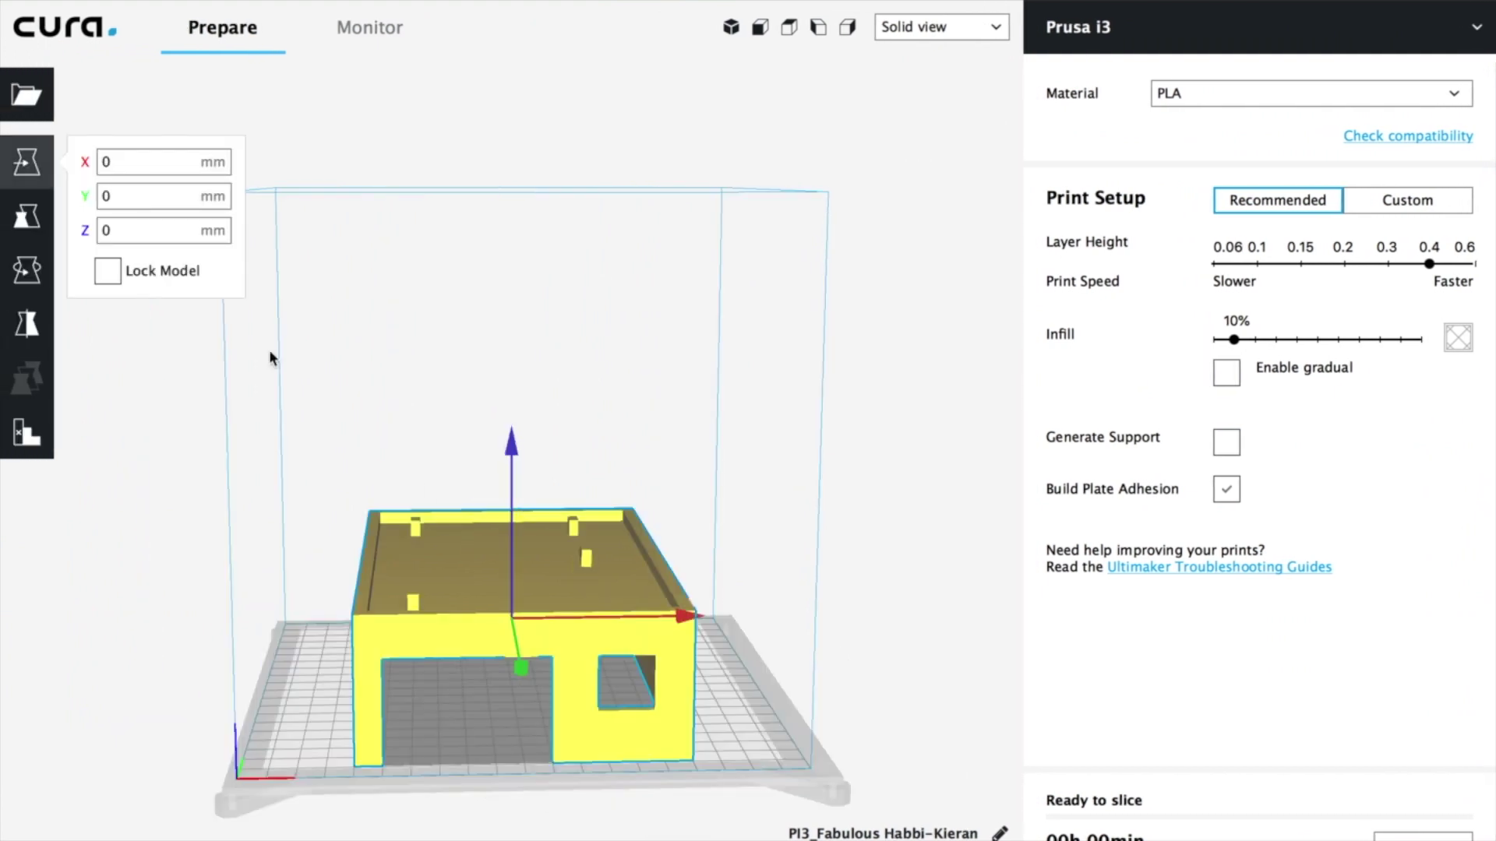
pyautogui.click(30, 217)
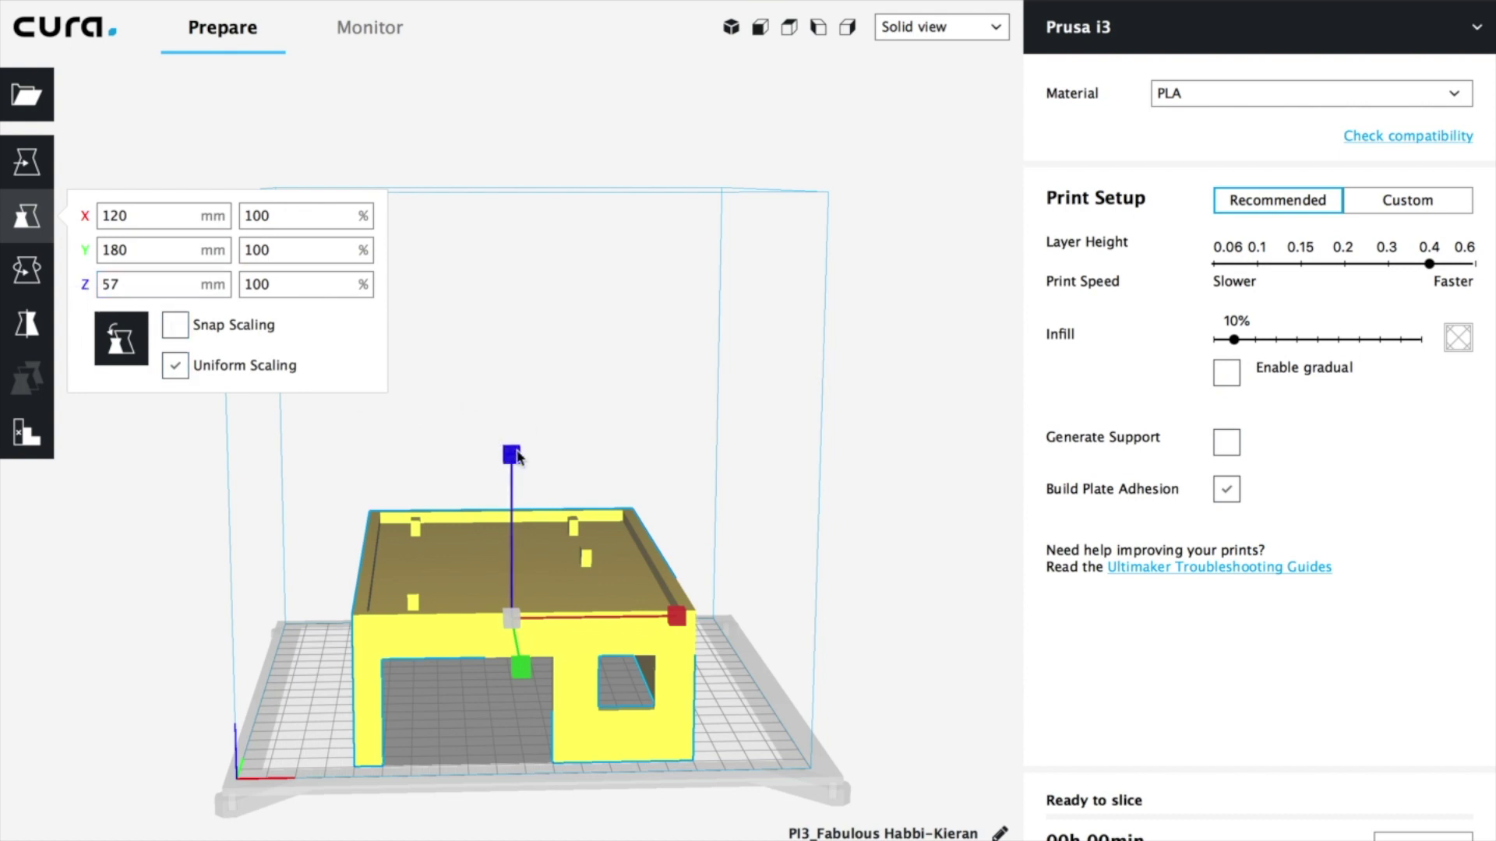
pyautogui.click(103, 278)
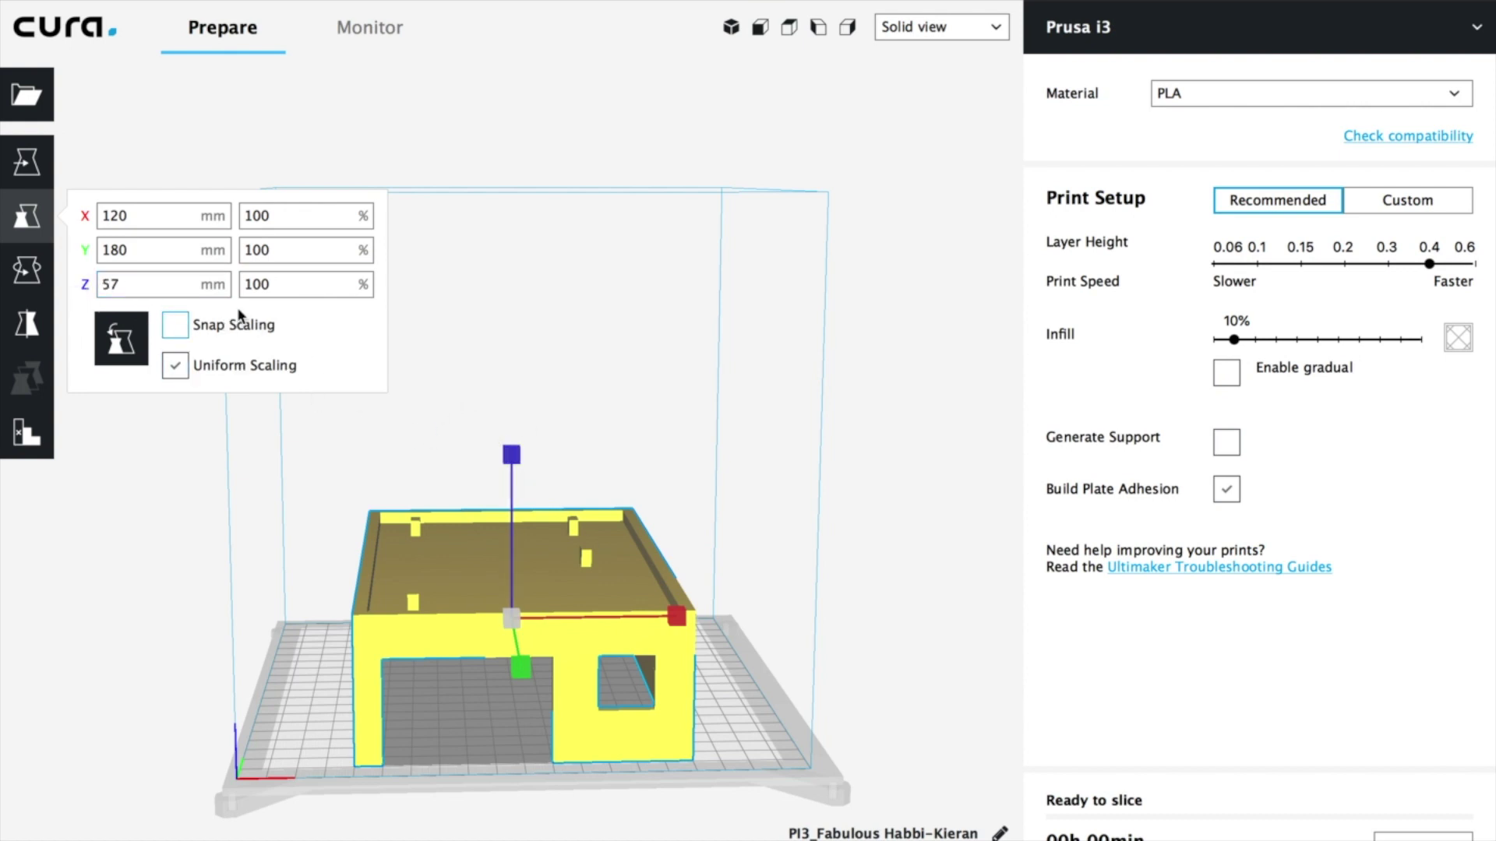